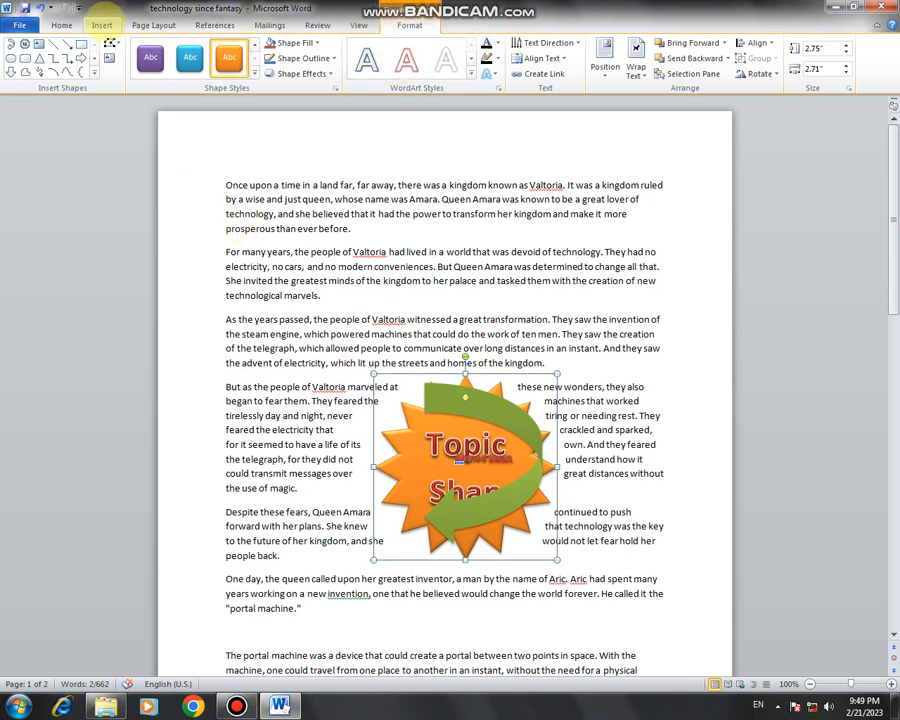
# - Delete the orange starburst shape and the green curved arrow from the middle of the page
pyautogui.click(102, 25)
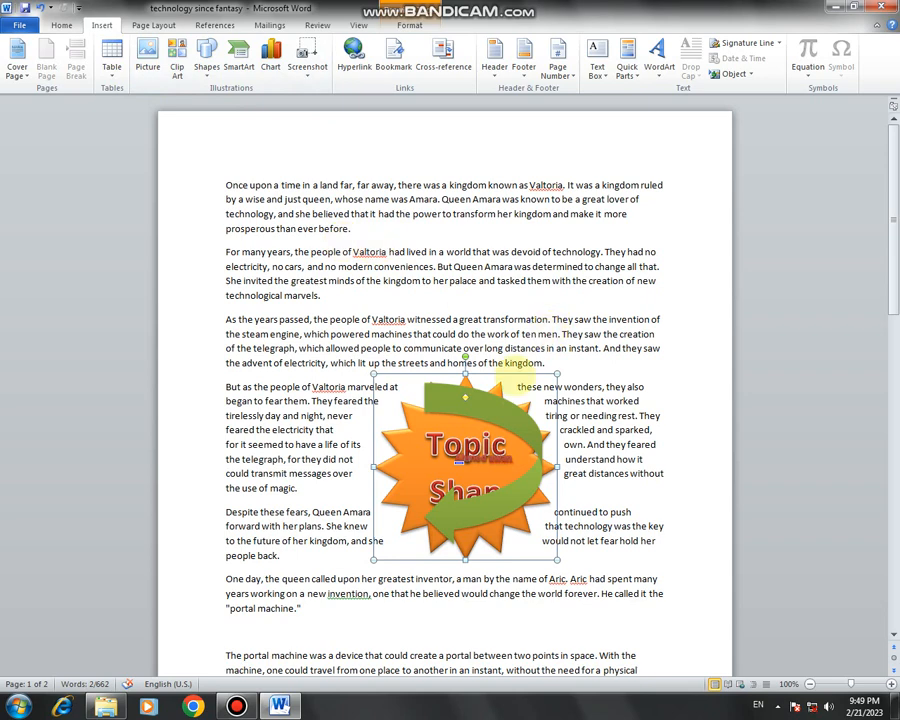
pyautogui.press('Delete')
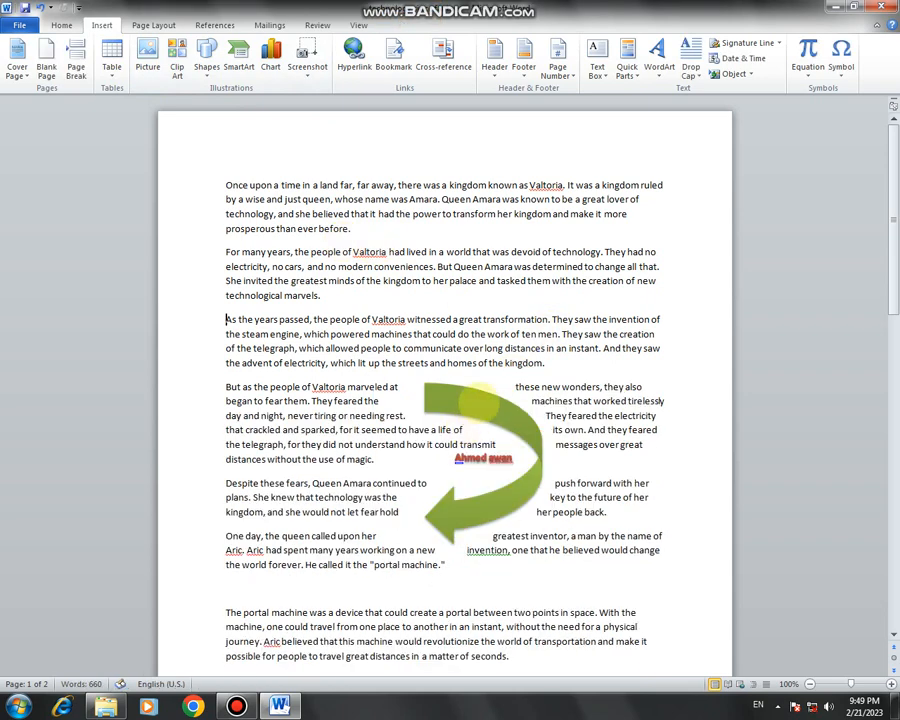
pyautogui.click(454, 388)
pyautogui.press('Delete')
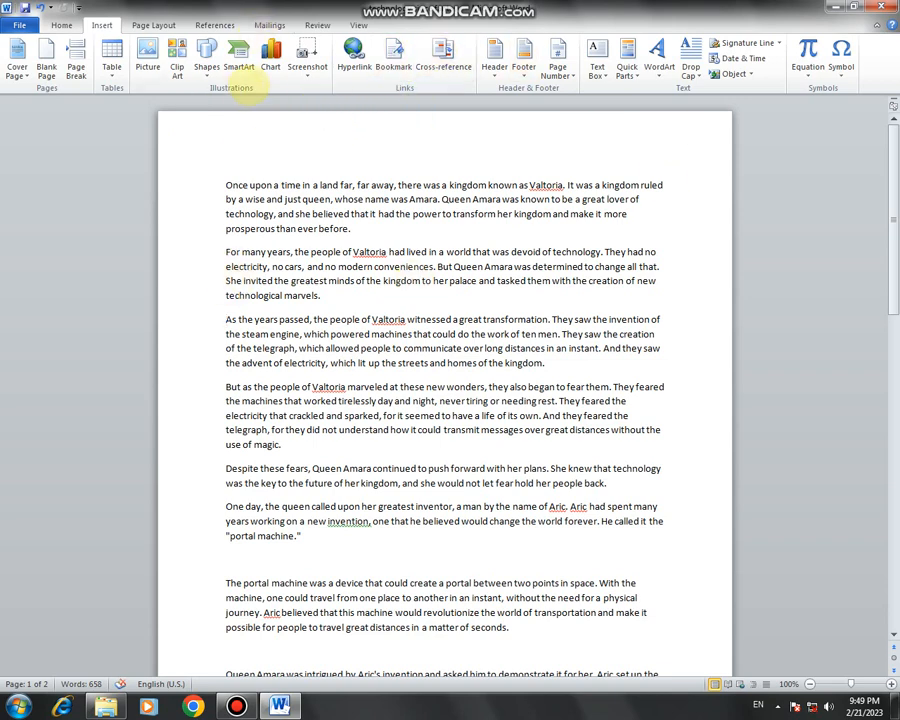
# - Insert a Basic Cycle SmartArt graphic before the paragraph beginning "As the years passed"
pyautogui.click(240, 58)
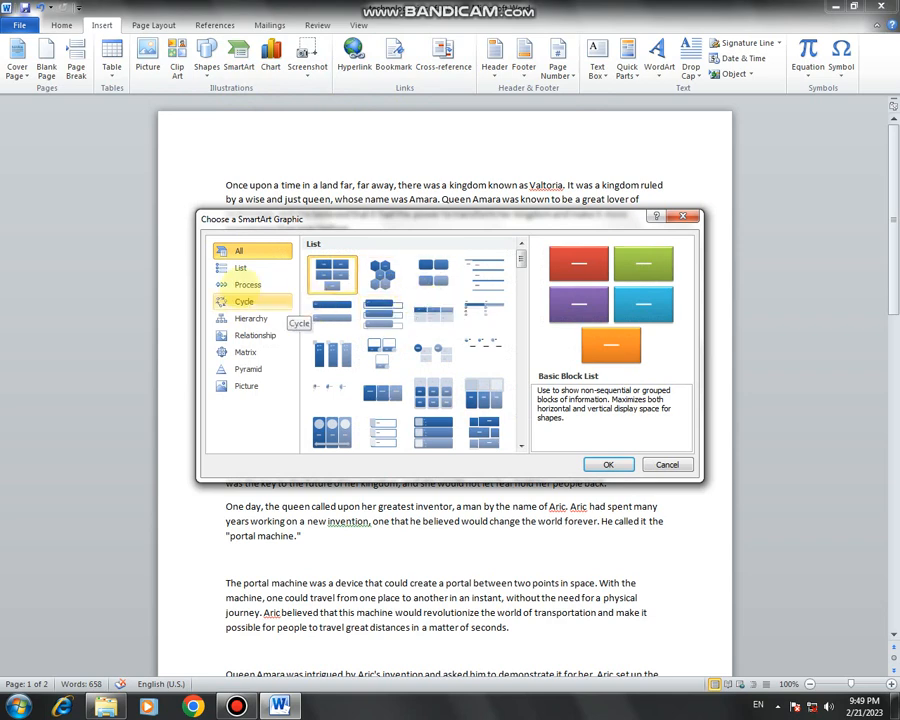
pyautogui.click(258, 270)
pyautogui.scroll(-3, 474, 372)
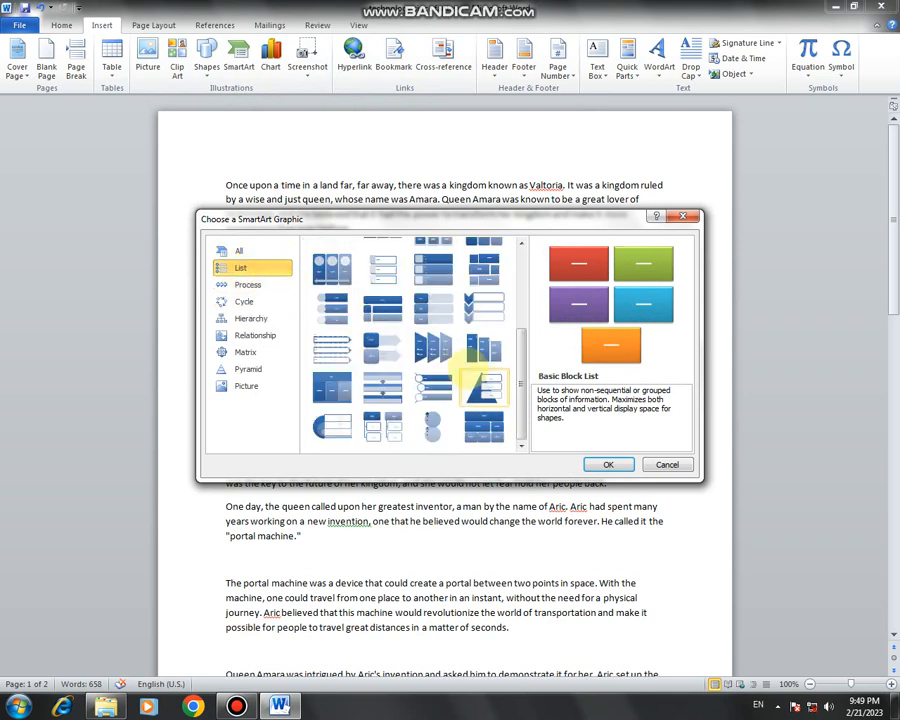
pyautogui.click(248, 284)
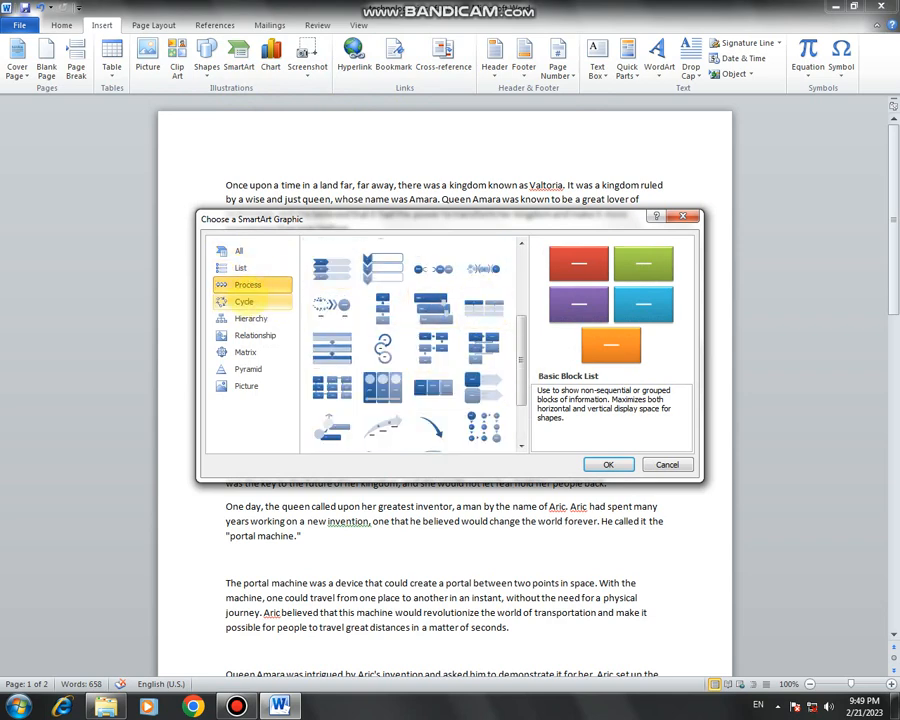
pyautogui.click(244, 301)
pyautogui.click(250, 318)
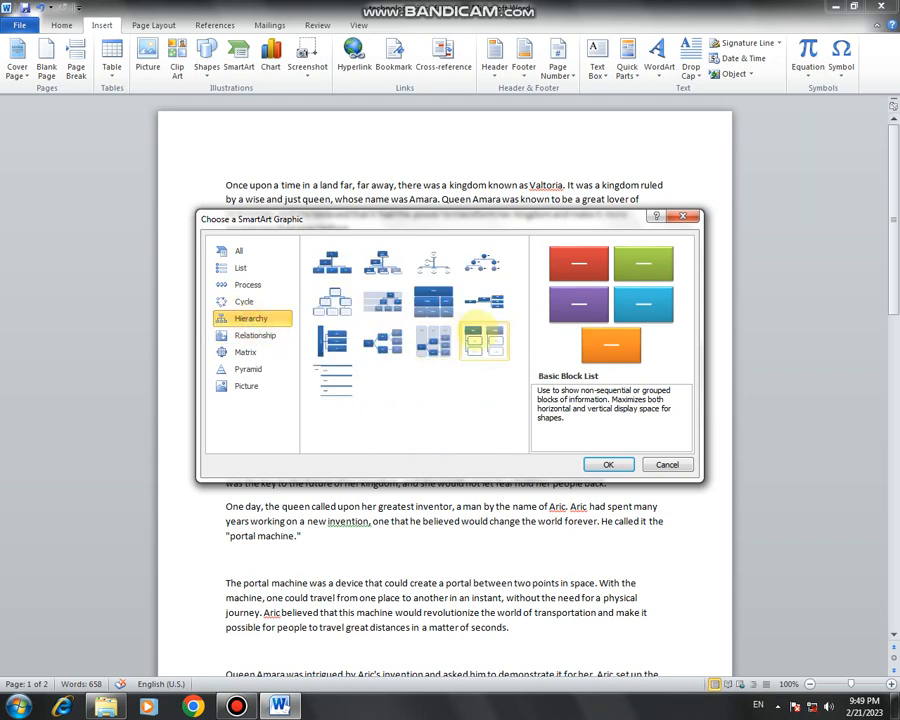
pyautogui.click(233, 304)
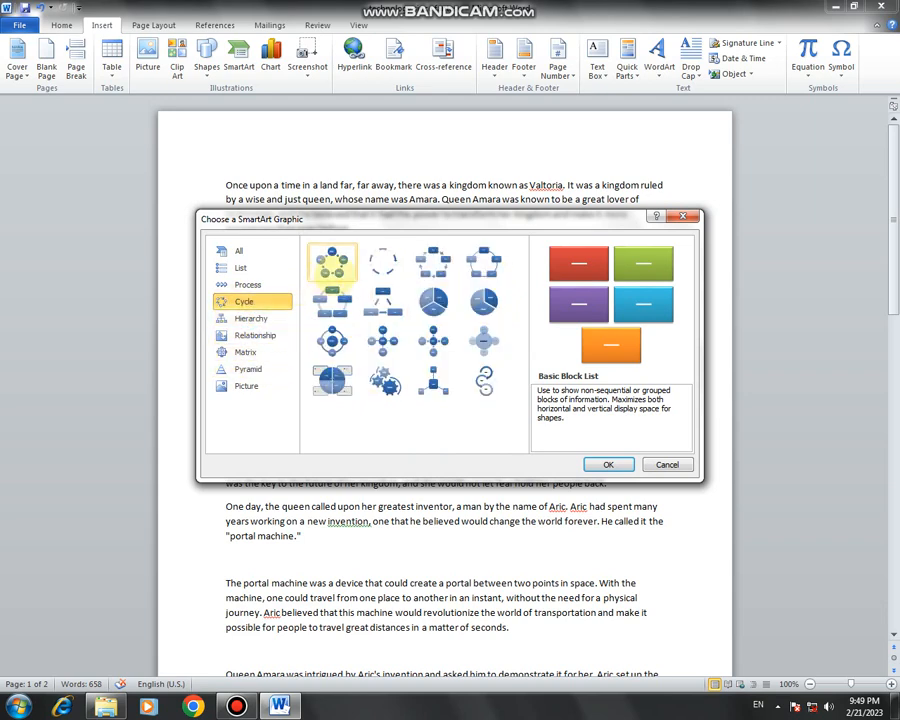
pyautogui.click(332, 262)
pyautogui.click(608, 465)
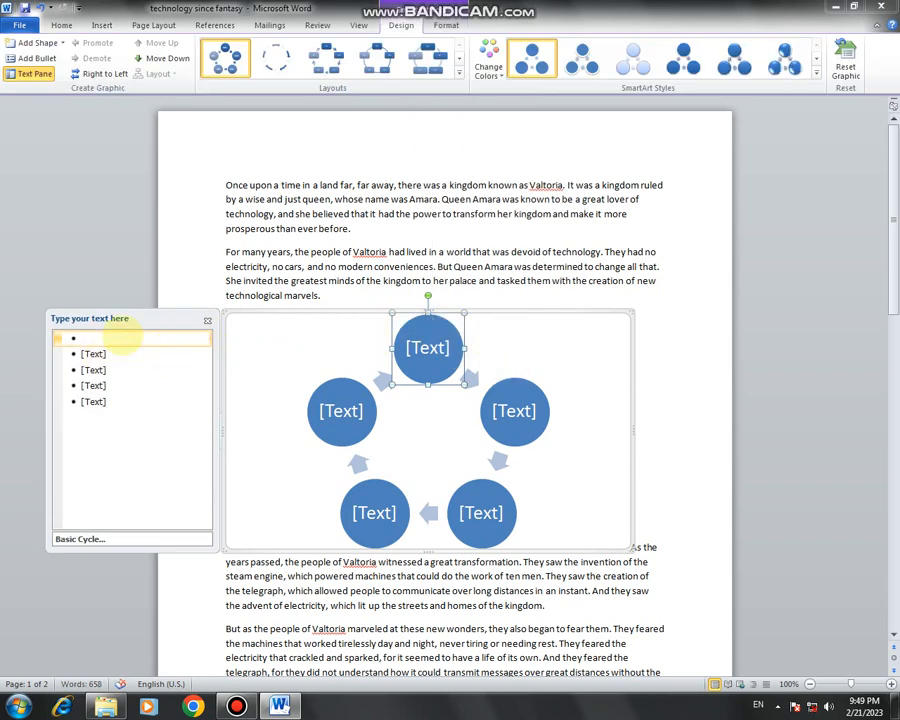
# - Fill all five circles of the cycle graphic with the text "abc"
pyautogui.write('abc')
pyautogui.press('Return')
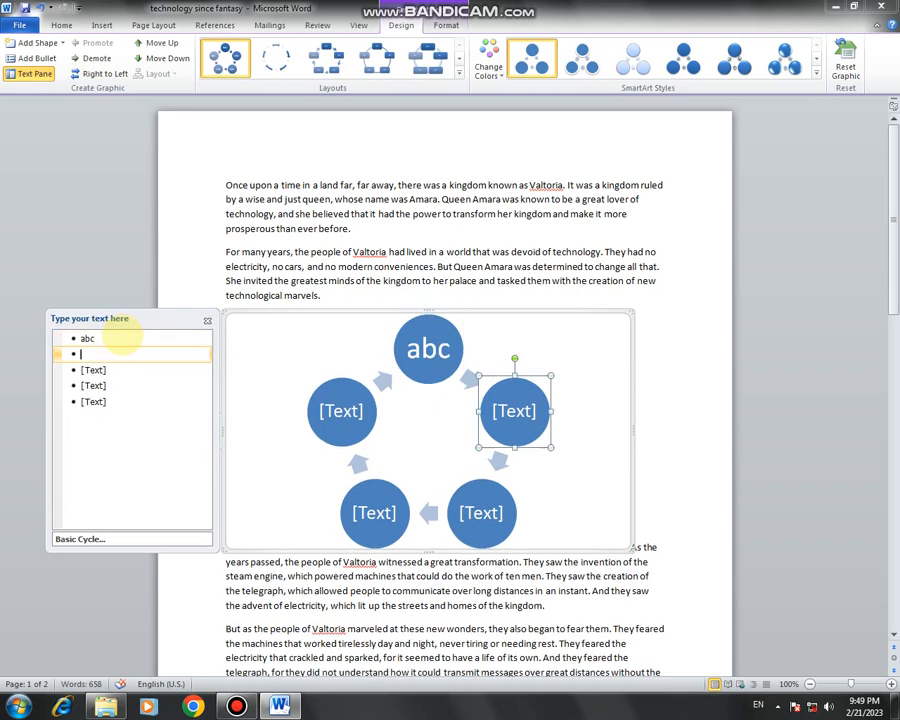
pyautogui.write('abc')
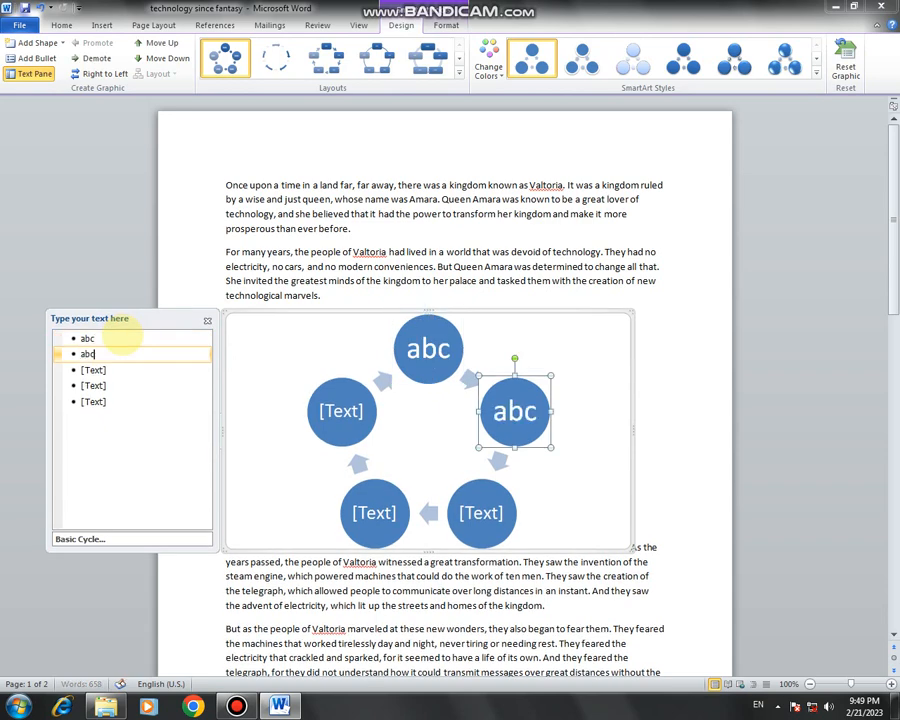
pyautogui.press('Return')
pyautogui.write('abc')
pyautogui.press('Return')
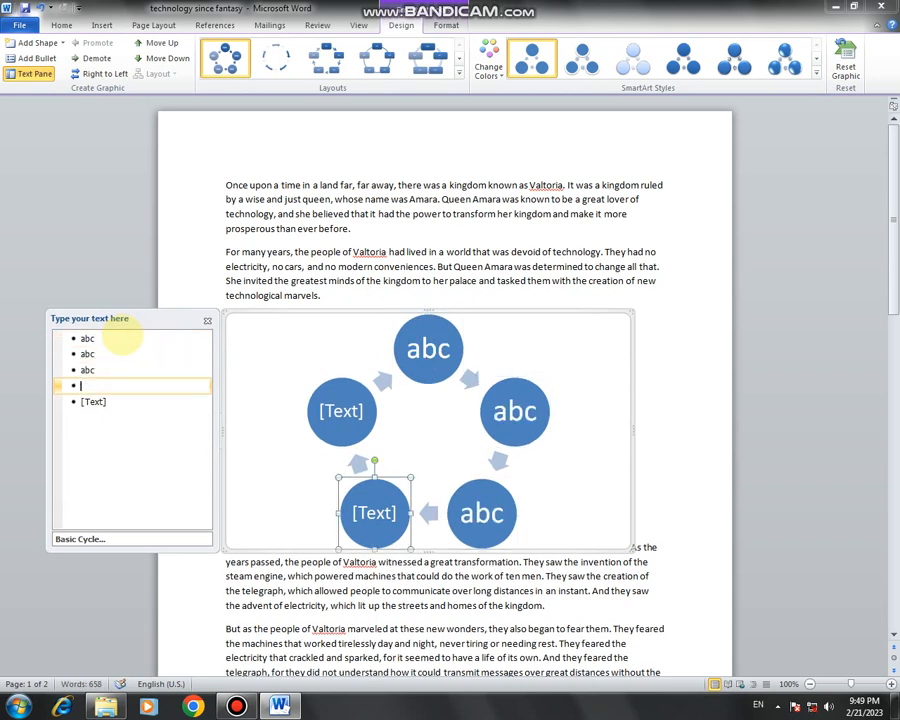
pyautogui.write('abc')
pyautogui.press('Return')
pyautogui.write('a')
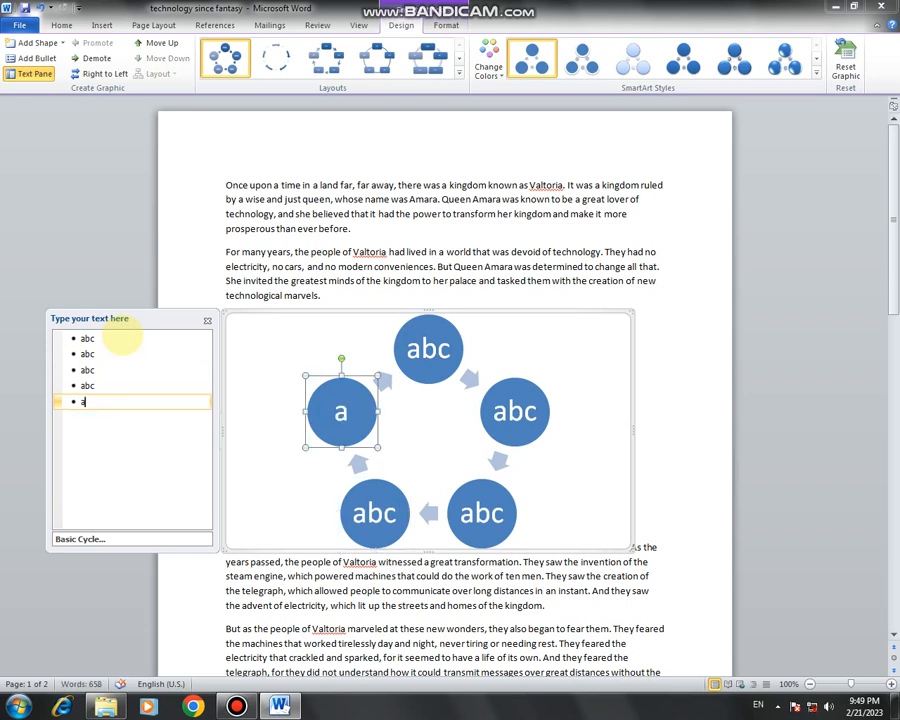
pyautogui.write('bc')
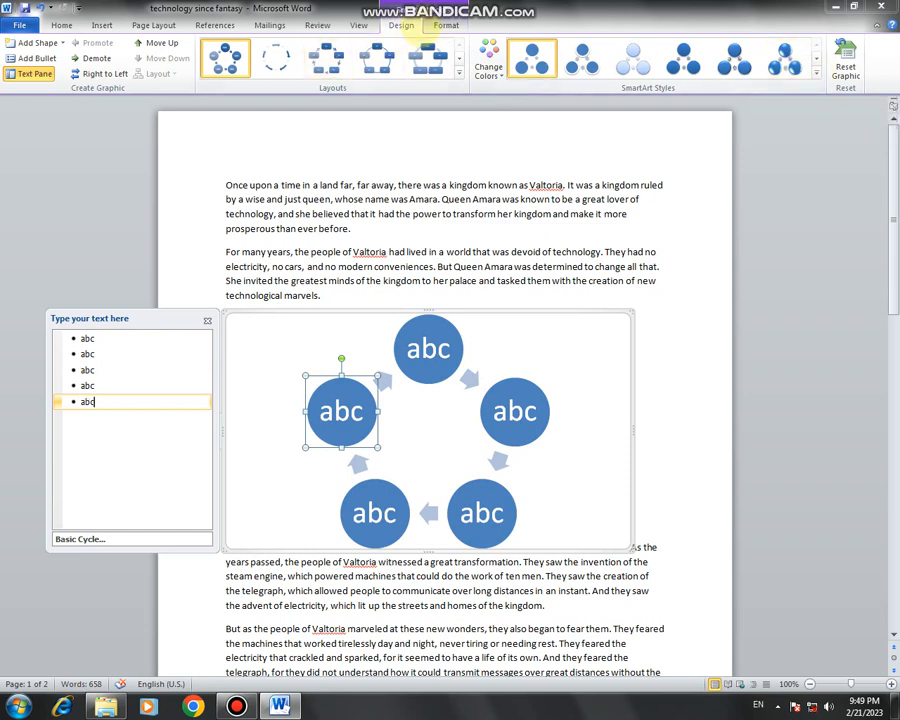
# - Give the cycle graphic the glossy, dark-outlined 3-D style and recolor it with Colorful Range - Accent Colors 5 to 6
pyautogui.click(815, 72)
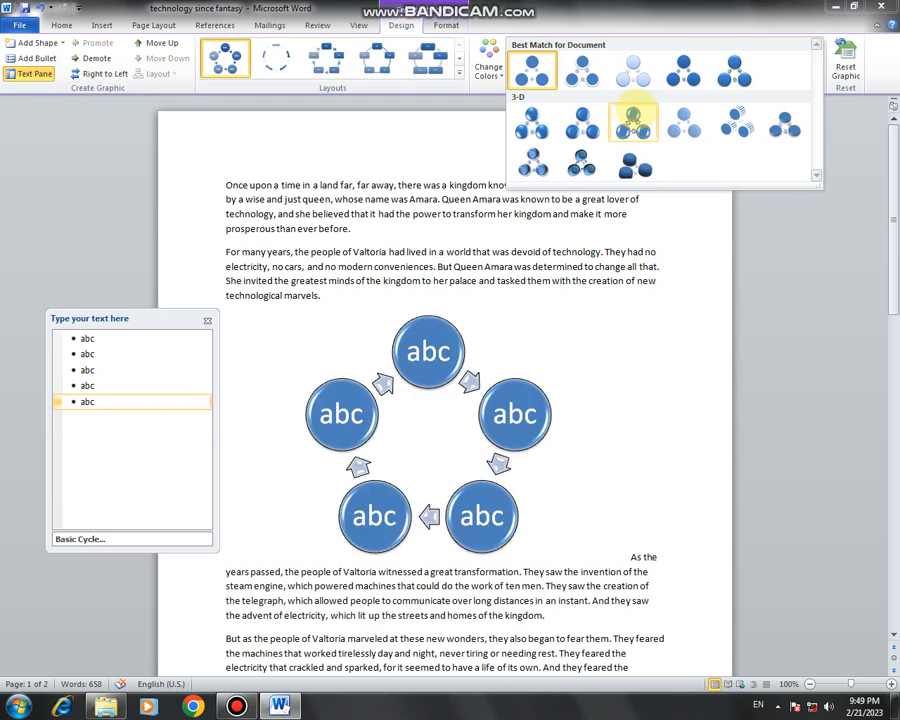
pyautogui.click(632, 122)
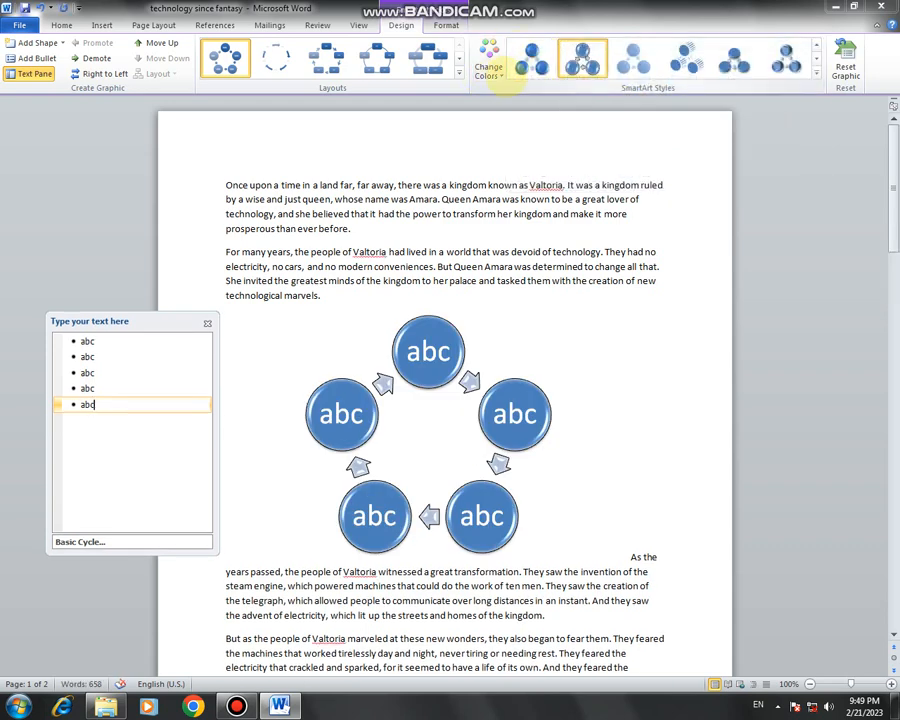
pyautogui.click(488, 60)
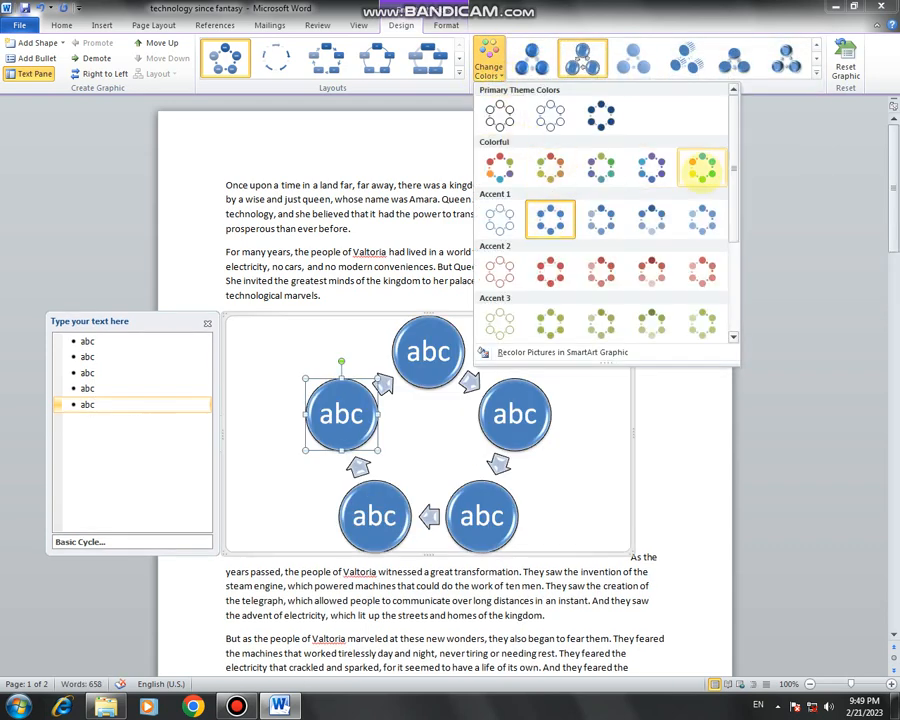
pyautogui.click(701, 170)
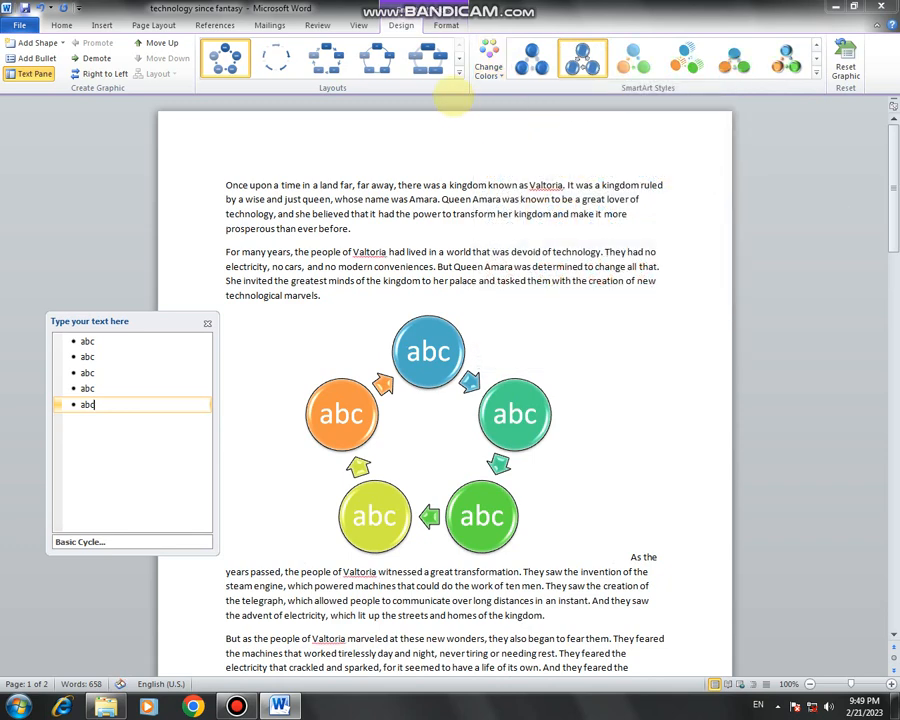
# - Switch the SmartArt graphic's layout from Basic Cycle to Gear
pyautogui.click(443, 73)
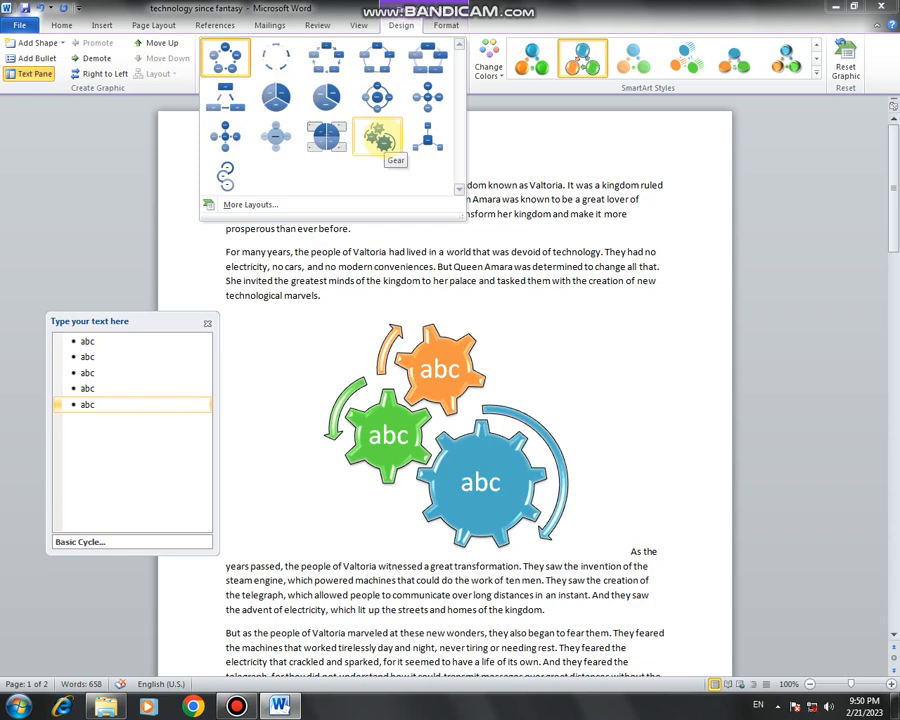
pyautogui.click(377, 140)
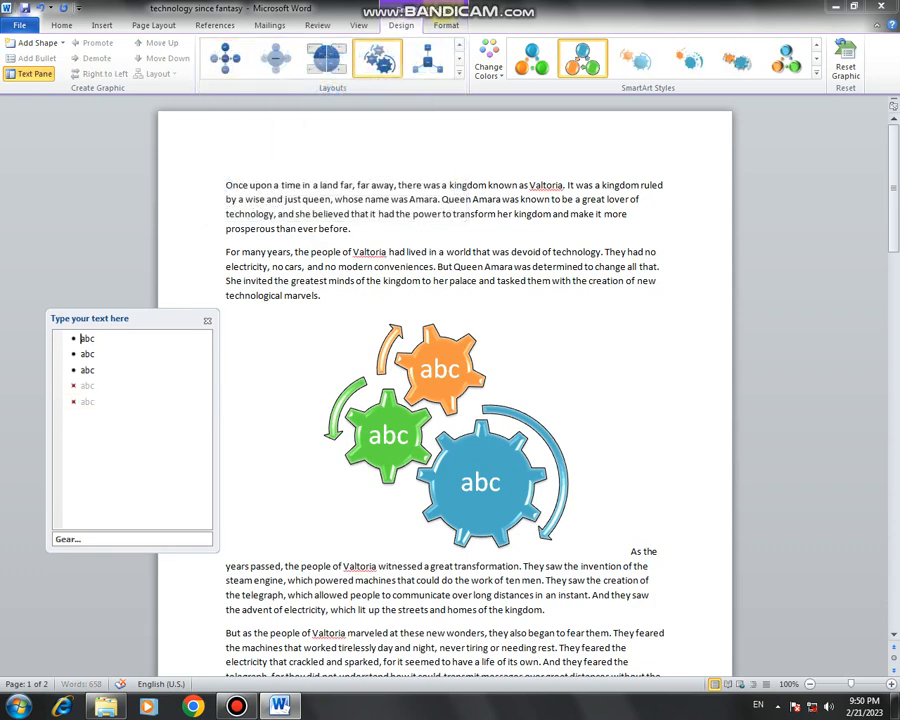
# - Apply a blue WordArt style to the largest gear's text and wrap the document text around the graphic's outline
pyautogui.click(450, 26)
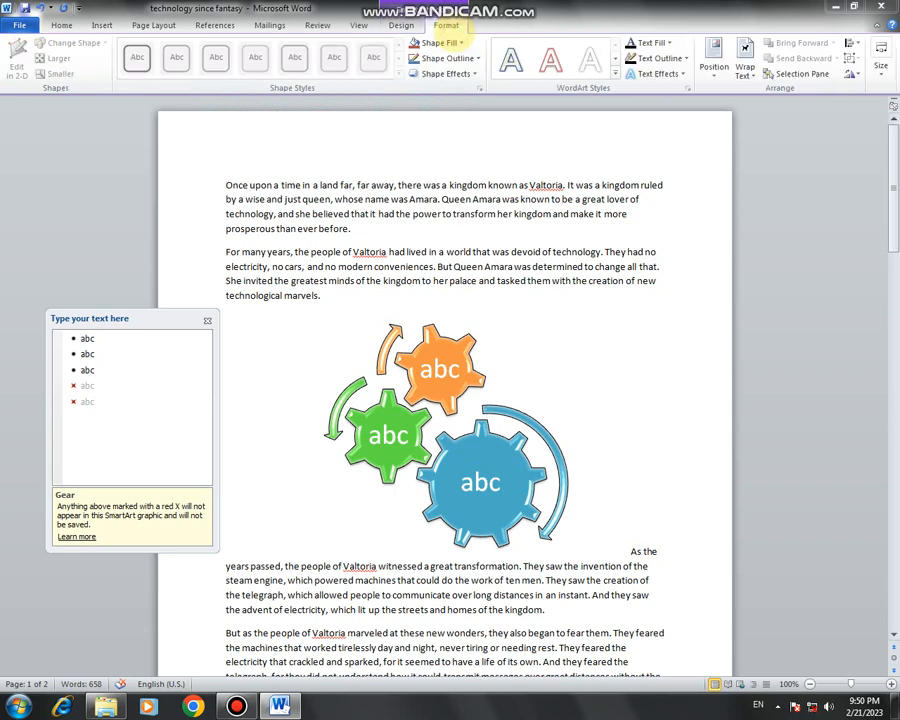
pyautogui.click(608, 75)
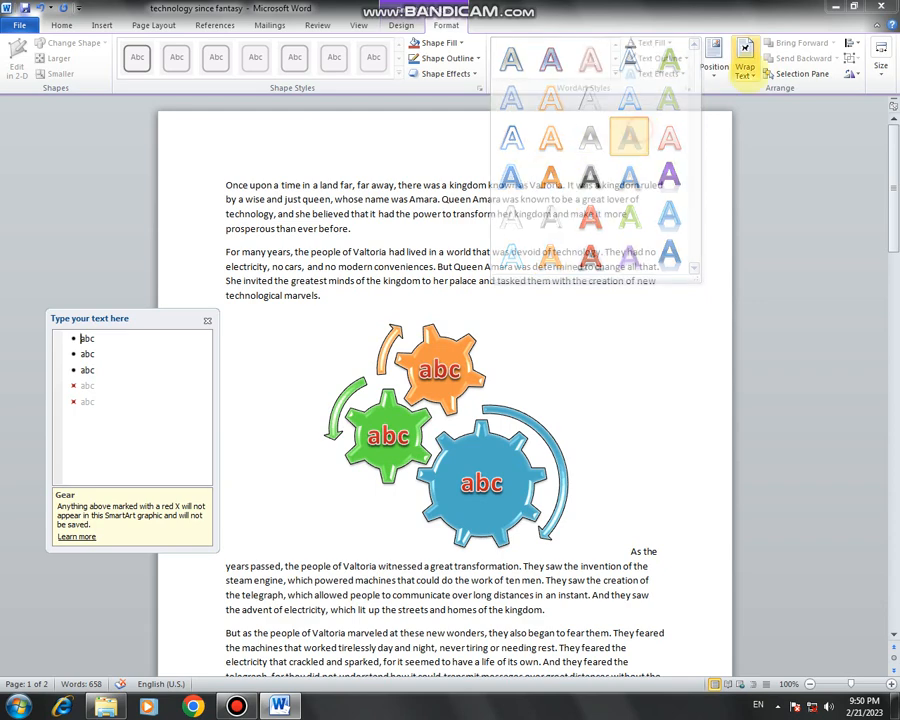
pyautogui.click(745, 62)
pyautogui.click(763, 128)
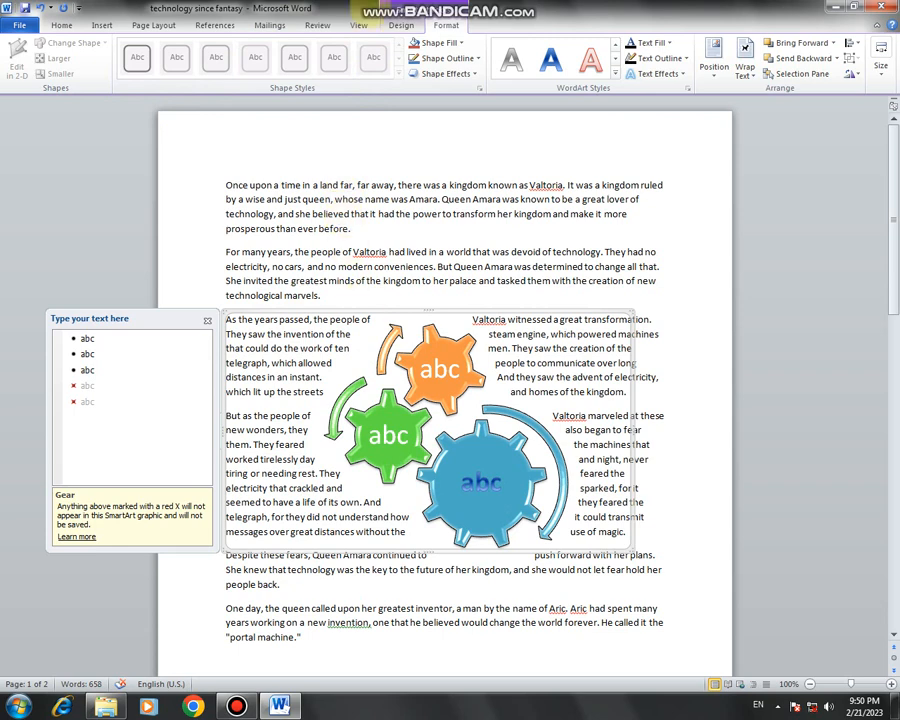
# - Reset the gear graphic to its default SmartArt formatting
pyautogui.click(401, 25)
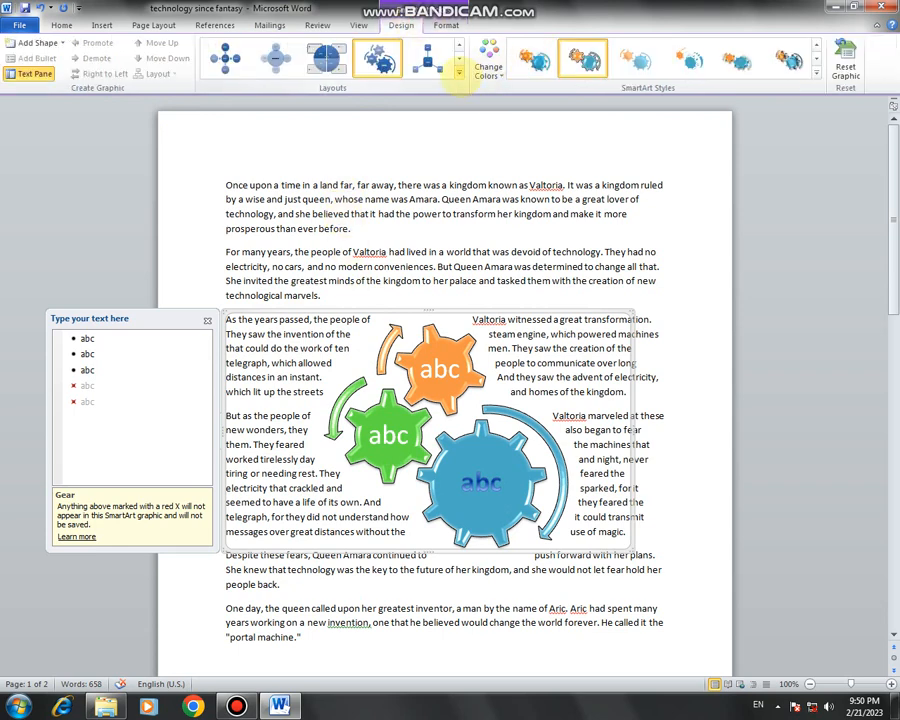
pyautogui.click(846, 64)
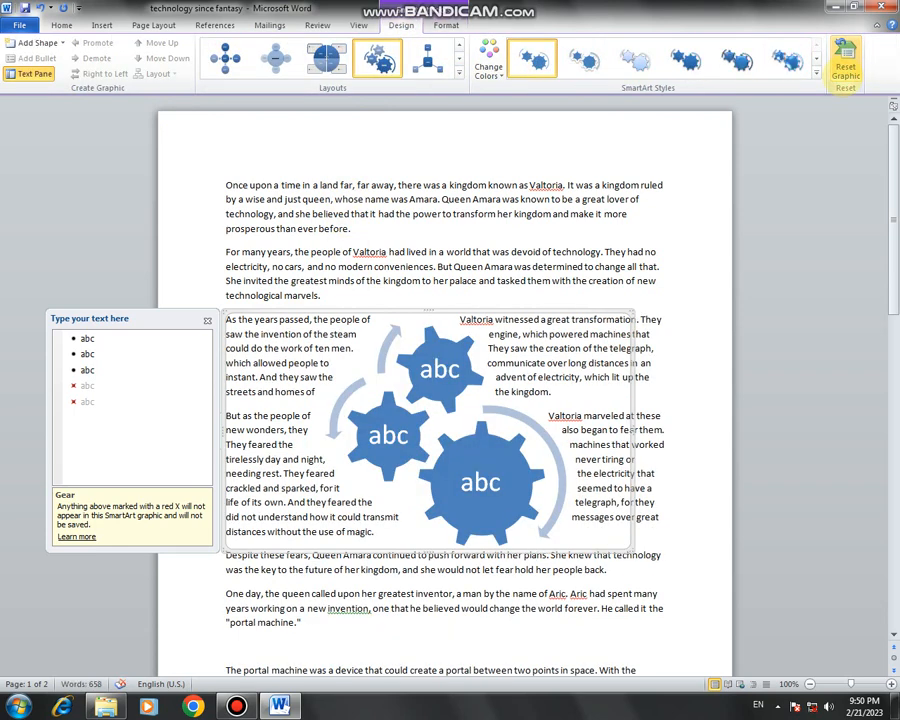
pyautogui.click(64, 43)
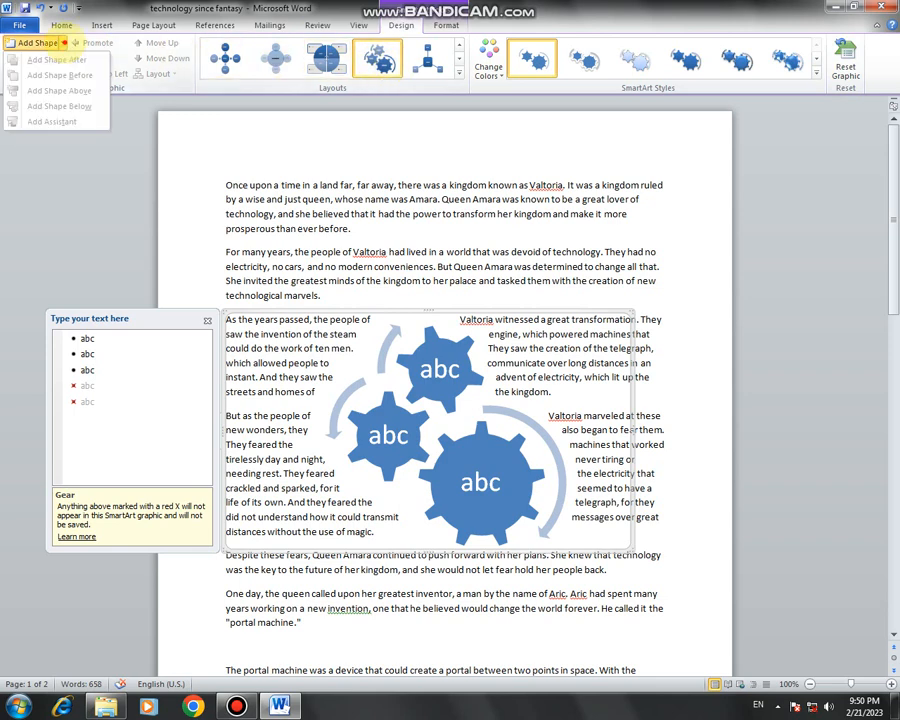
# - Change the SmartArt graphic's layout to Staggered Process from the Process category
pyautogui.click(459, 76)
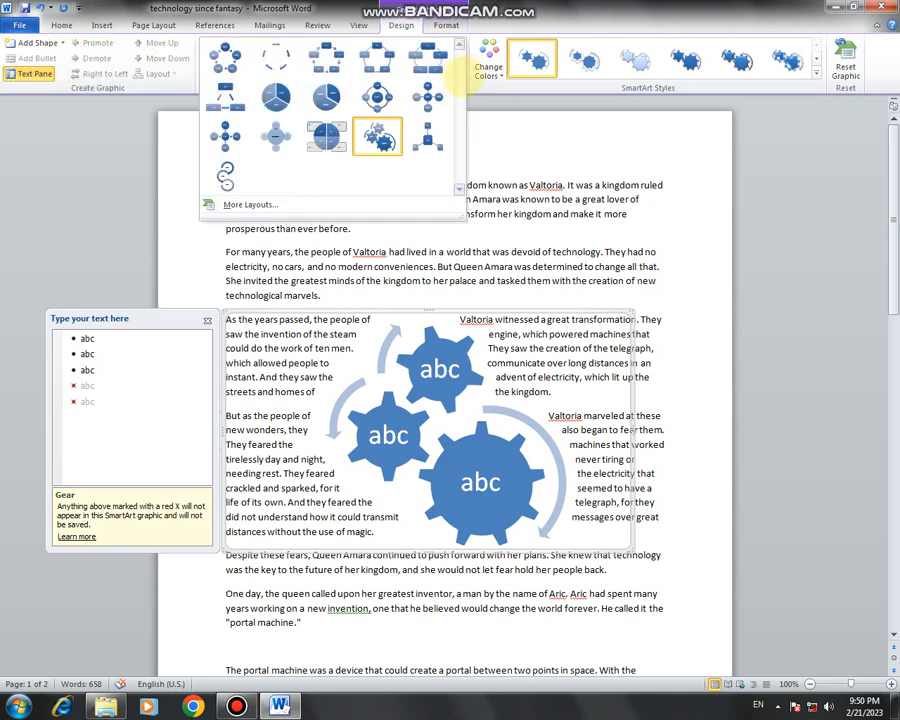
pyautogui.click(262, 203)
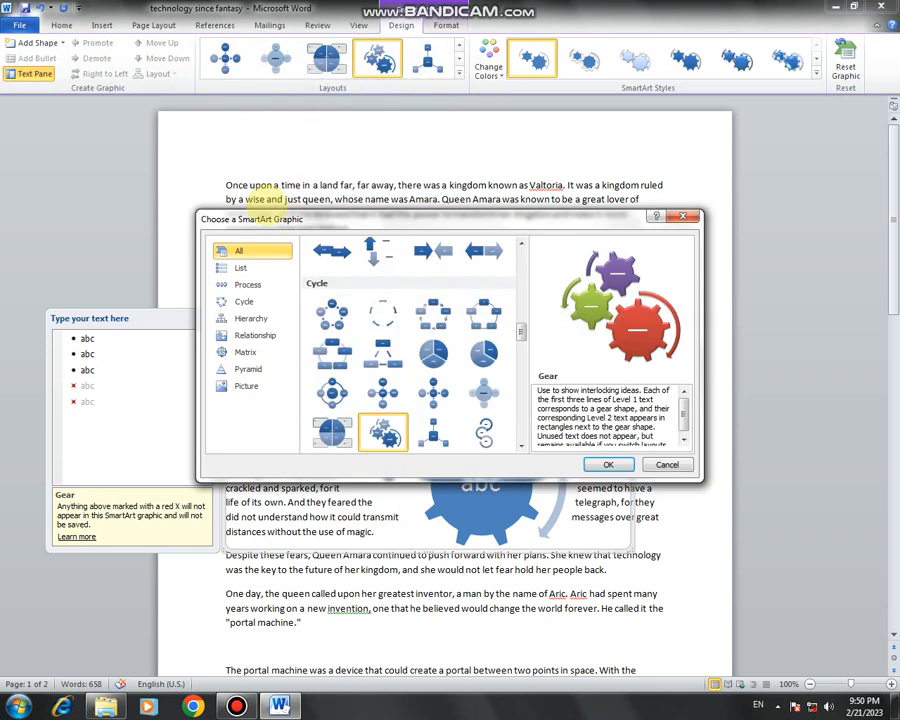
pyautogui.click(262, 301)
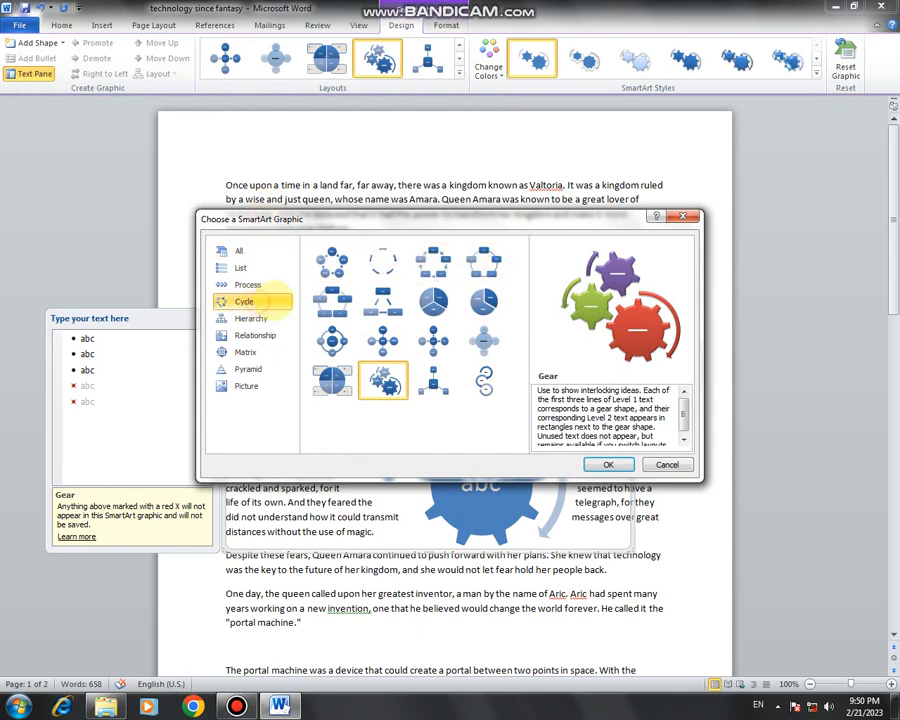
pyautogui.click(247, 285)
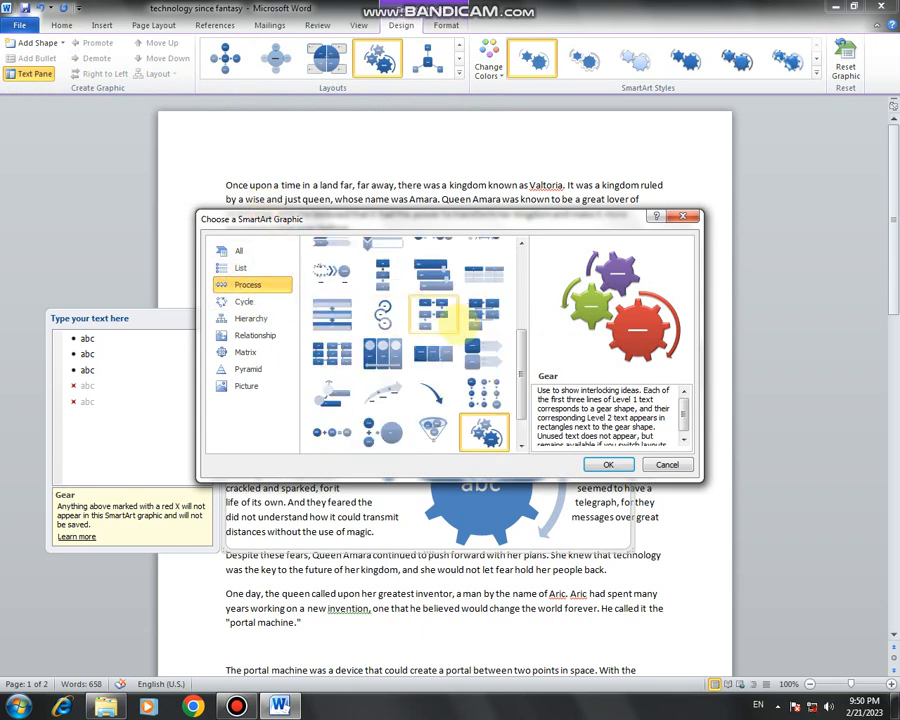
pyautogui.scroll(1, 528, 345)
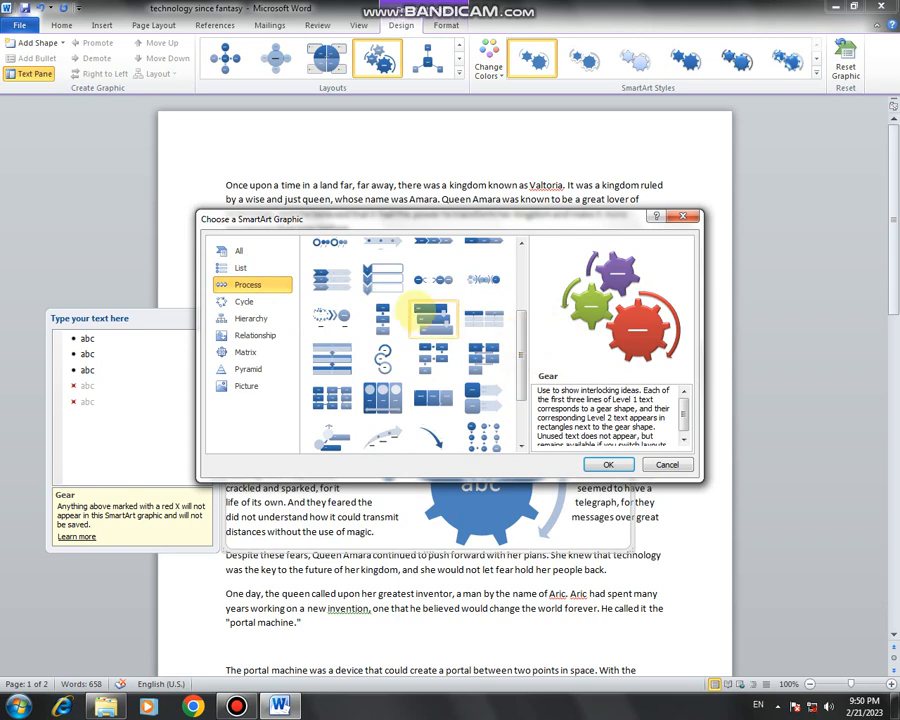
pyautogui.click(430, 316)
pyautogui.click(608, 465)
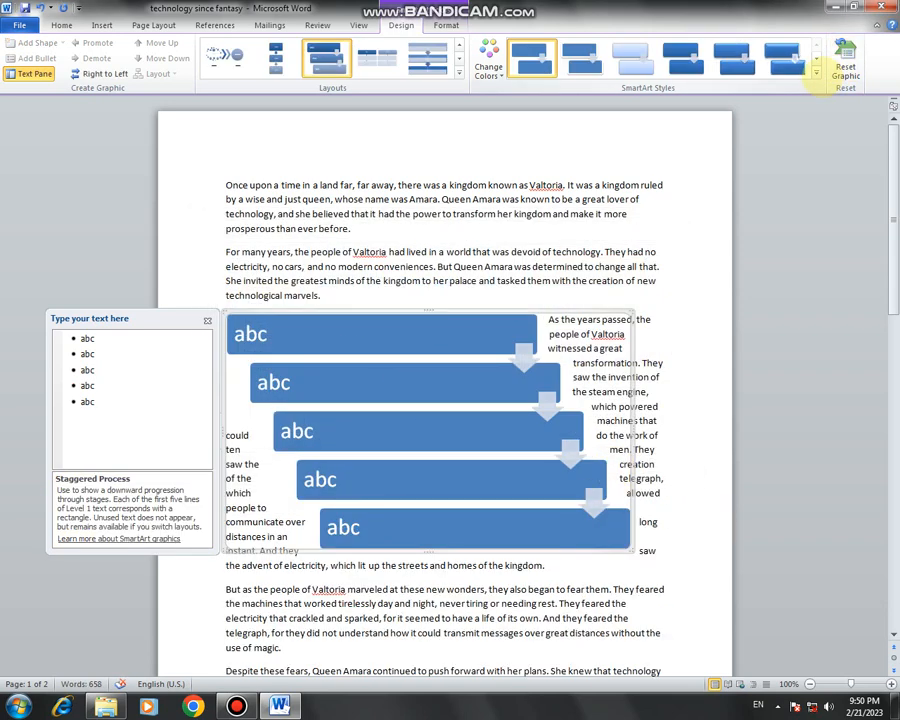
# - Recolor the SmartArt graphic with Colorful Range - Accent Colors 5 to 6 and apply the translucent, bevelled 3-D style
pyautogui.click(816, 74)
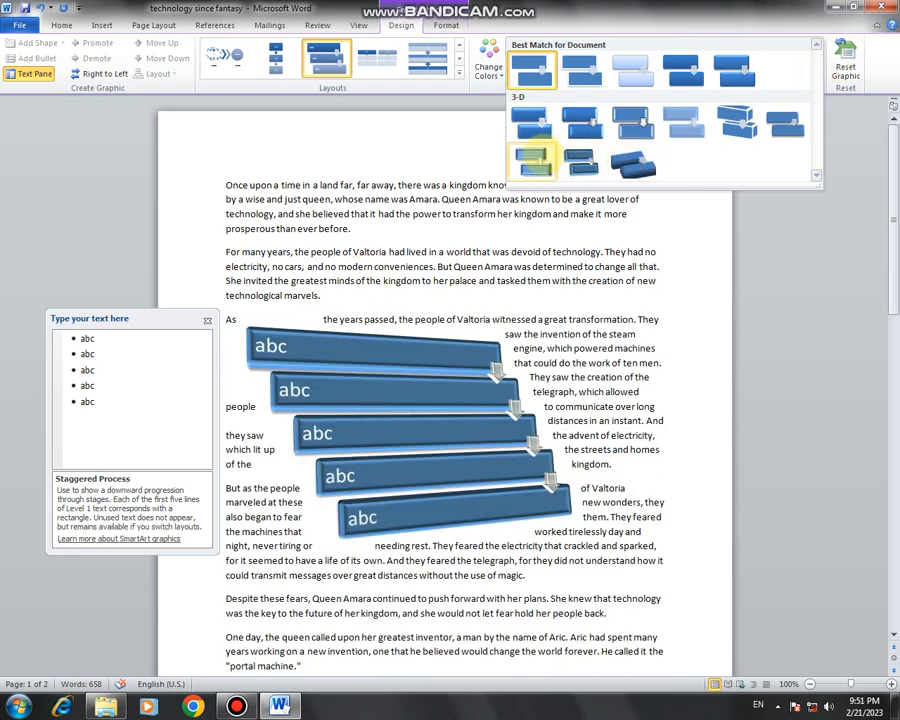
pyautogui.click(533, 160)
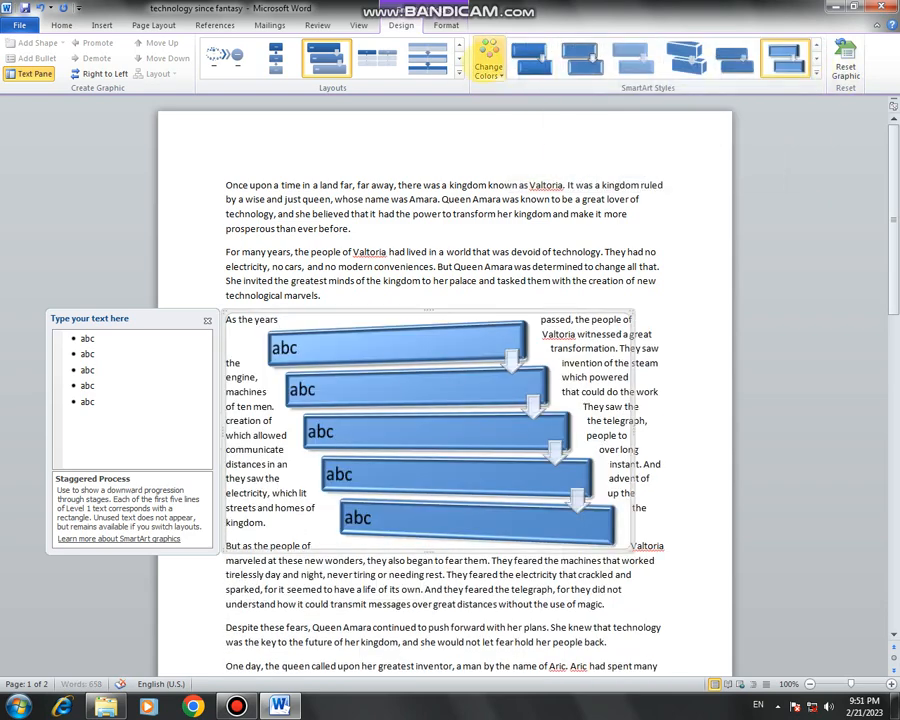
pyautogui.click(489, 60)
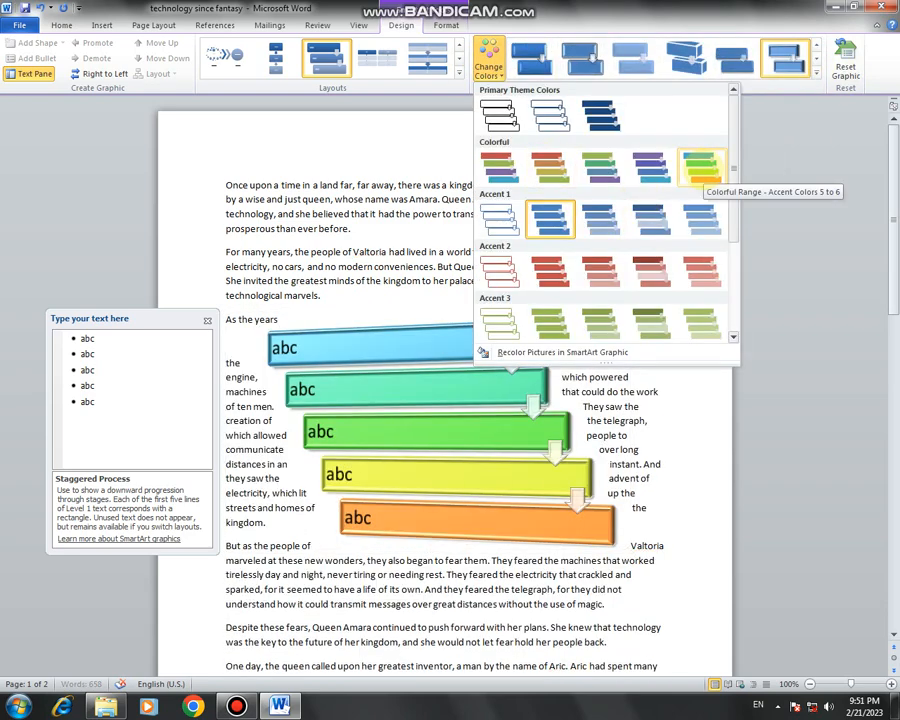
pyautogui.click(700, 167)
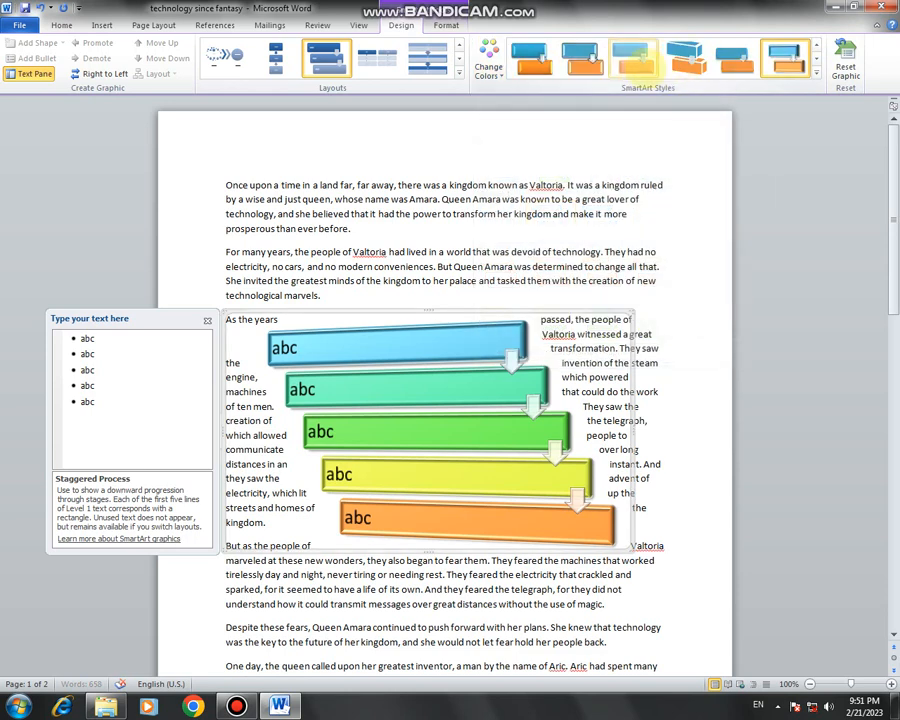
pyautogui.click(633, 58)
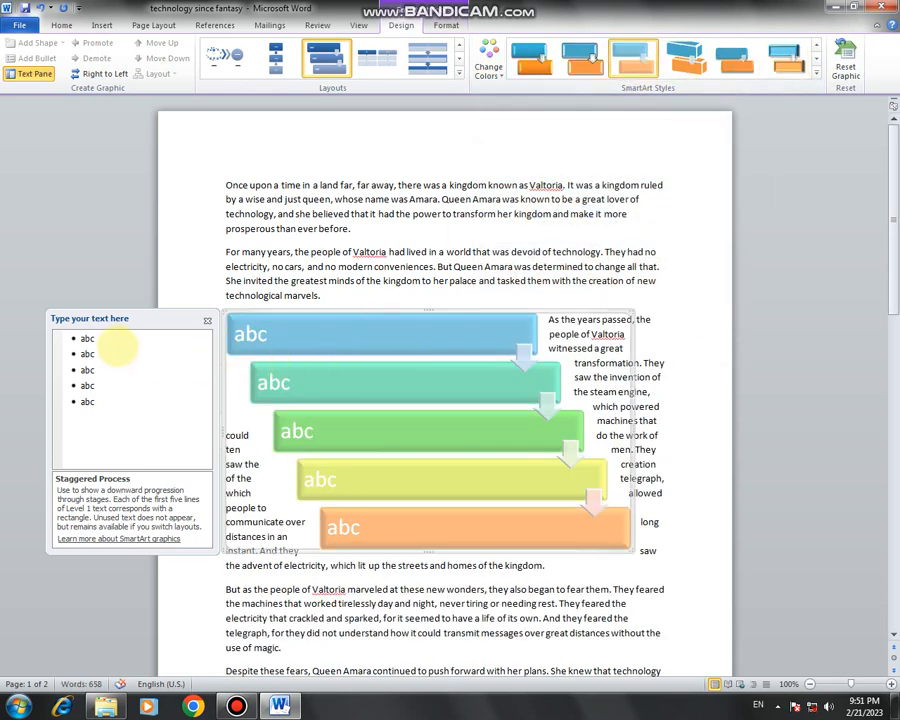
# - Replace the first SmartArt item's text with "boil egg"
pyautogui.click(117, 344)
pyautogui.press('BackSpace')
pyautogui.press('BackSpace')
pyautogui.press('BackSpace')
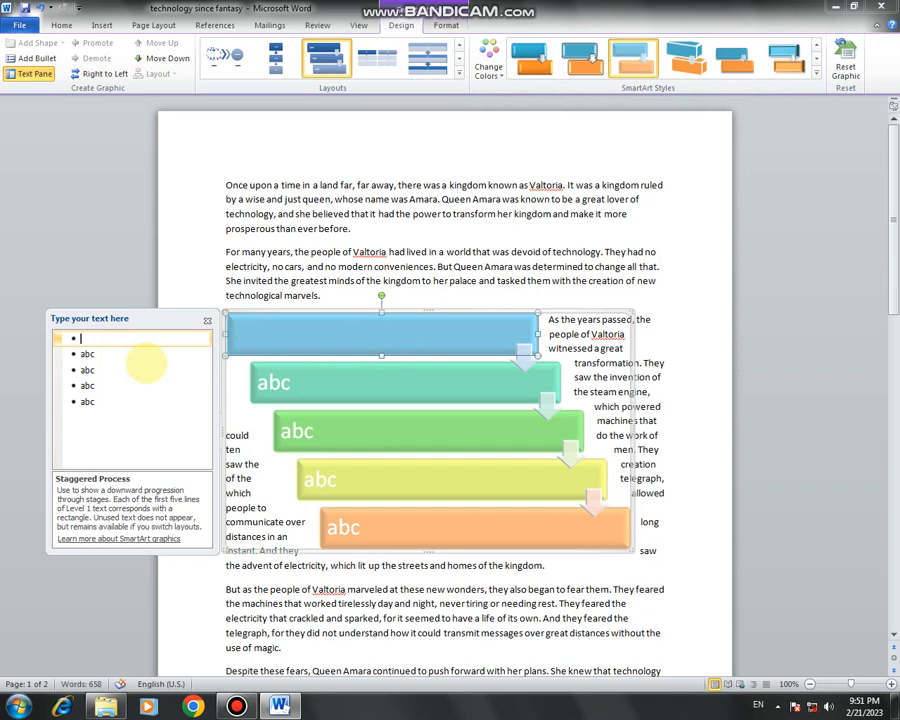
pyautogui.write('egg')
pyautogui.press('BackSpace')
pyautogui.press('BackSpace')
pyautogui.press('BackSpace')
pyautogui.write('c')
pyautogui.press('BackSpace')
pyautogui.press('BackSpace')
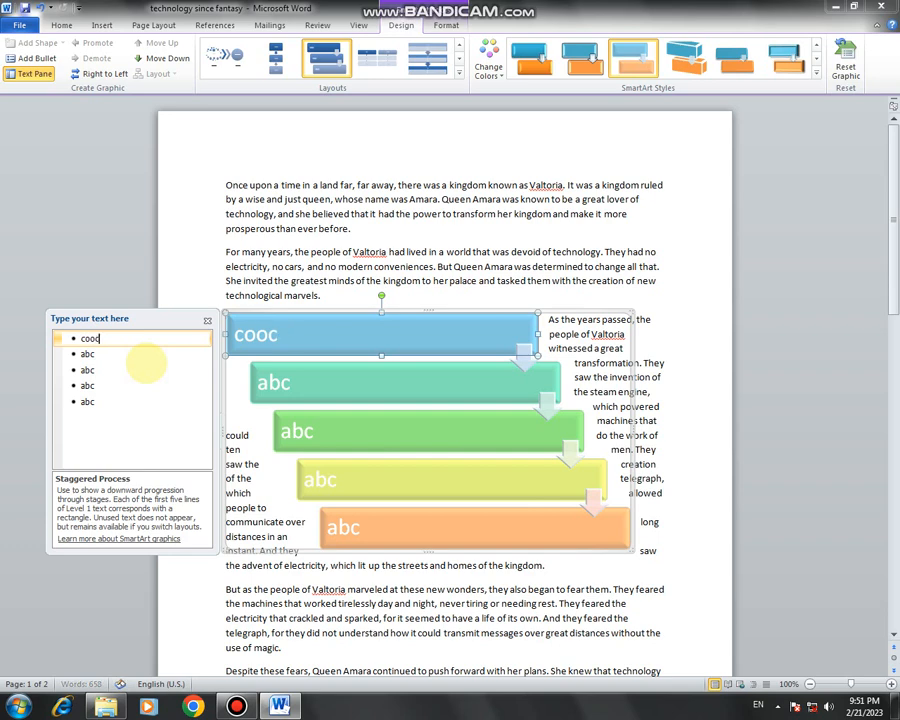
pyautogui.press('BackSpace')
pyautogui.write('boil egg')
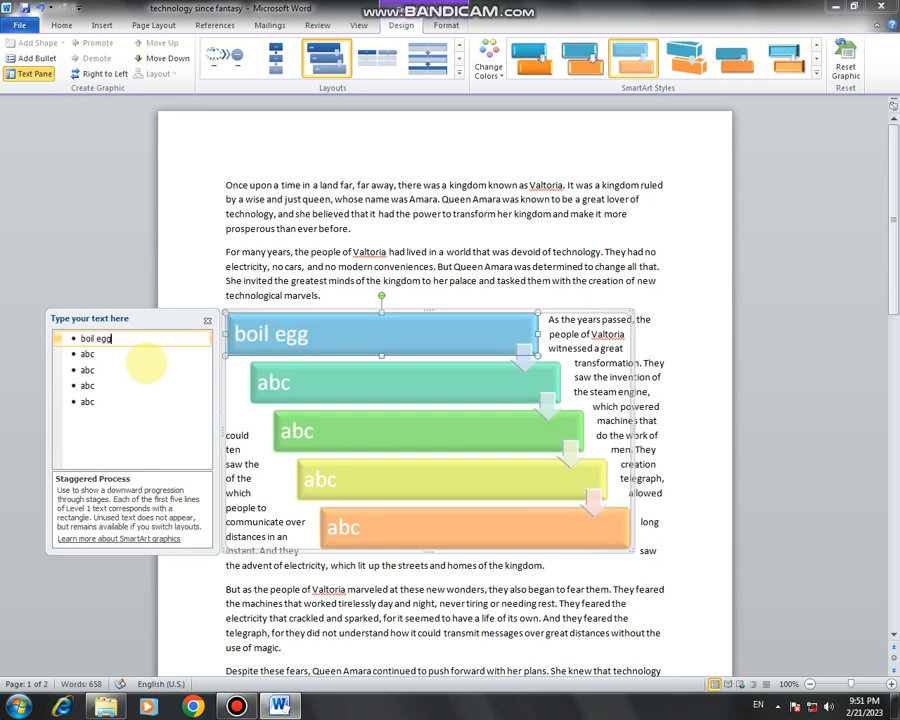
# - Replace the remaining four SmartArt items' text with "water", "egg", "burn" and "egg boil", in that order
pyautogui.press('Down')
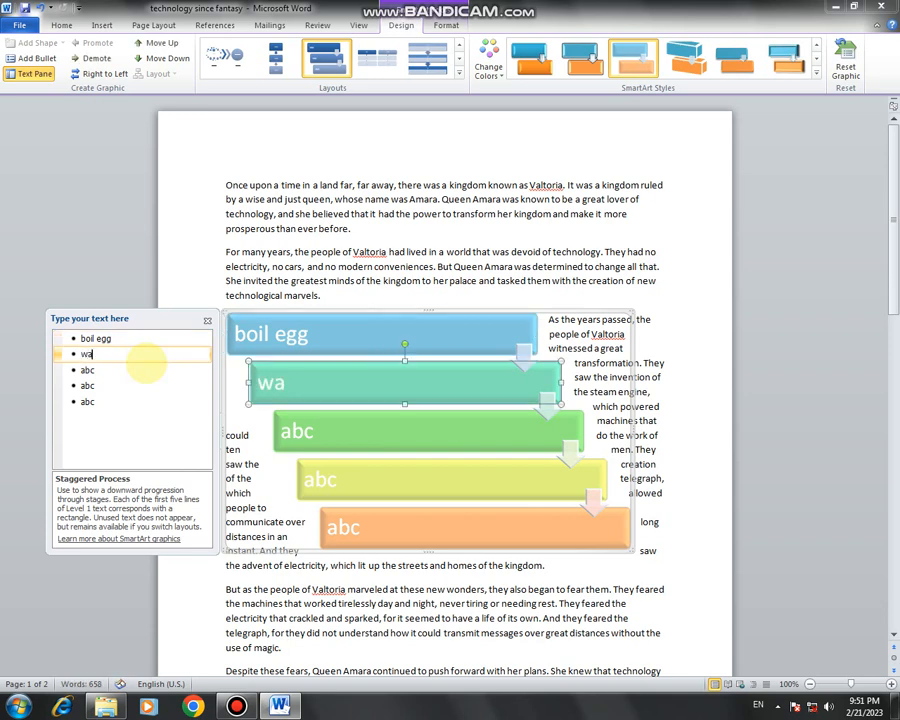
pyautogui.press('Down')
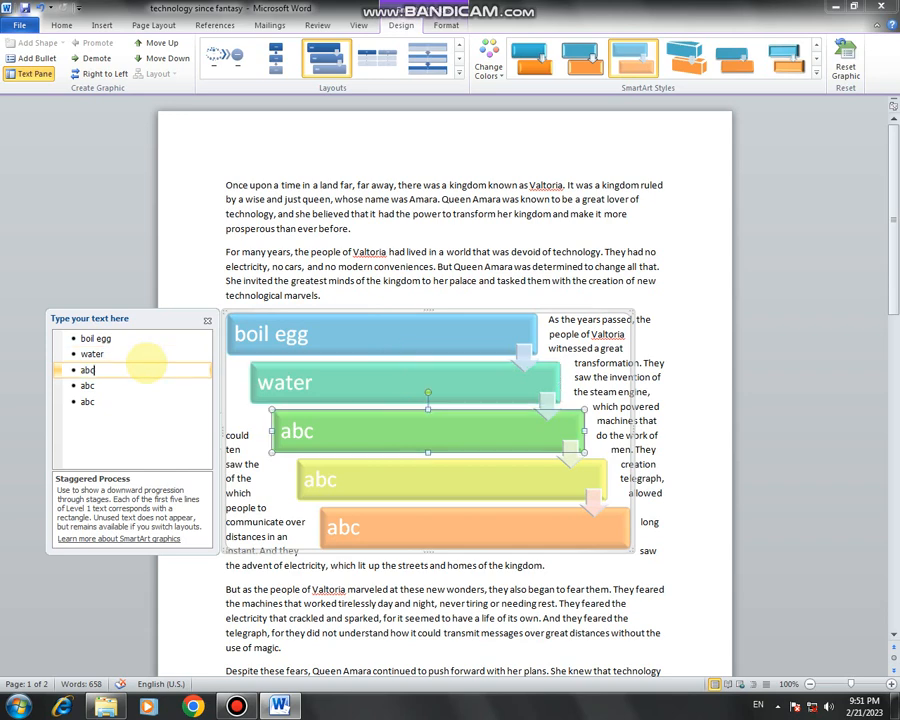
pyautogui.press('BackSpace')
pyautogui.press('BackSpace')
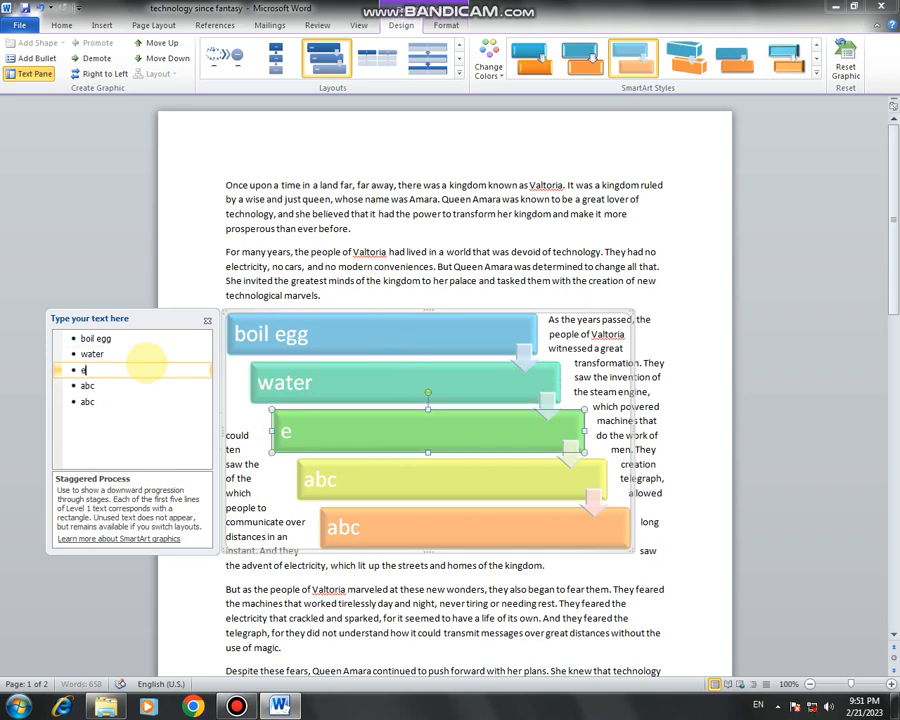
pyautogui.press('Down')
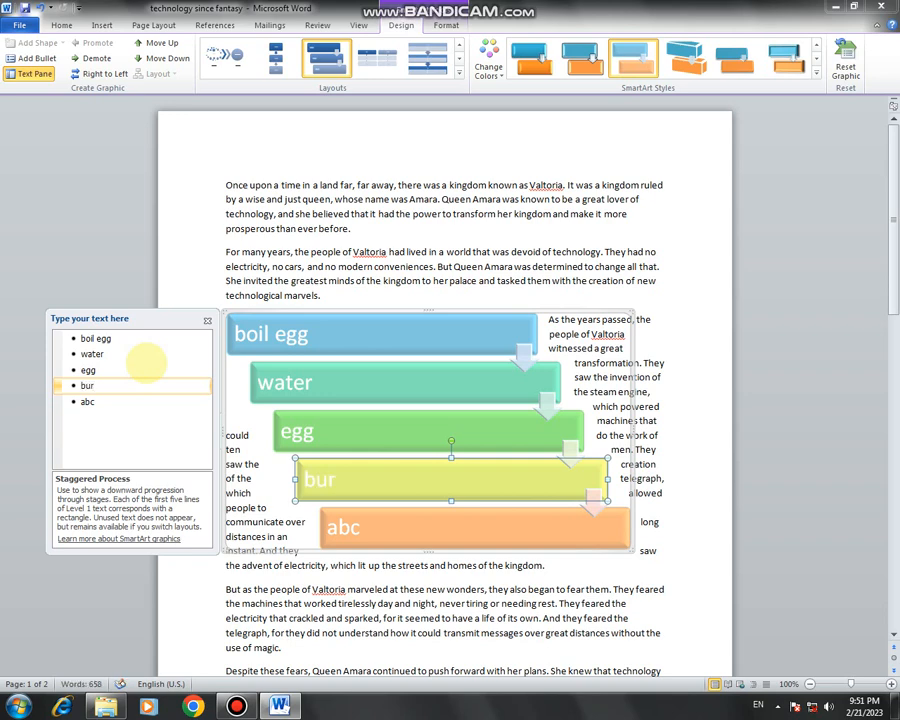
pyautogui.press('Down')
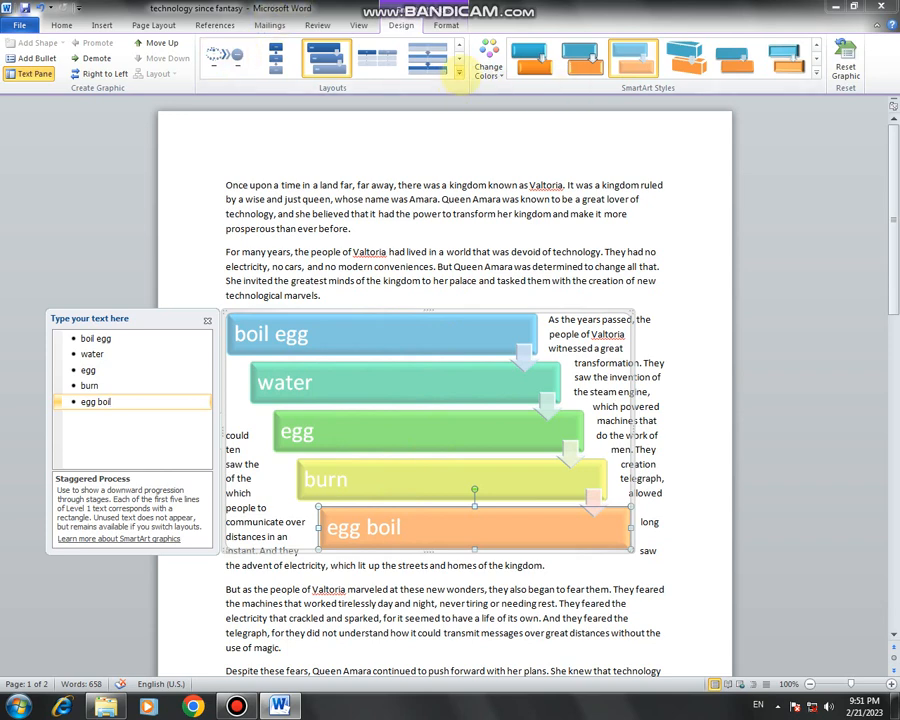
# - Change the SmartArt graphic's layout to Name and Title Organization Chart from the Hierarchy category
pyautogui.click(459, 72)
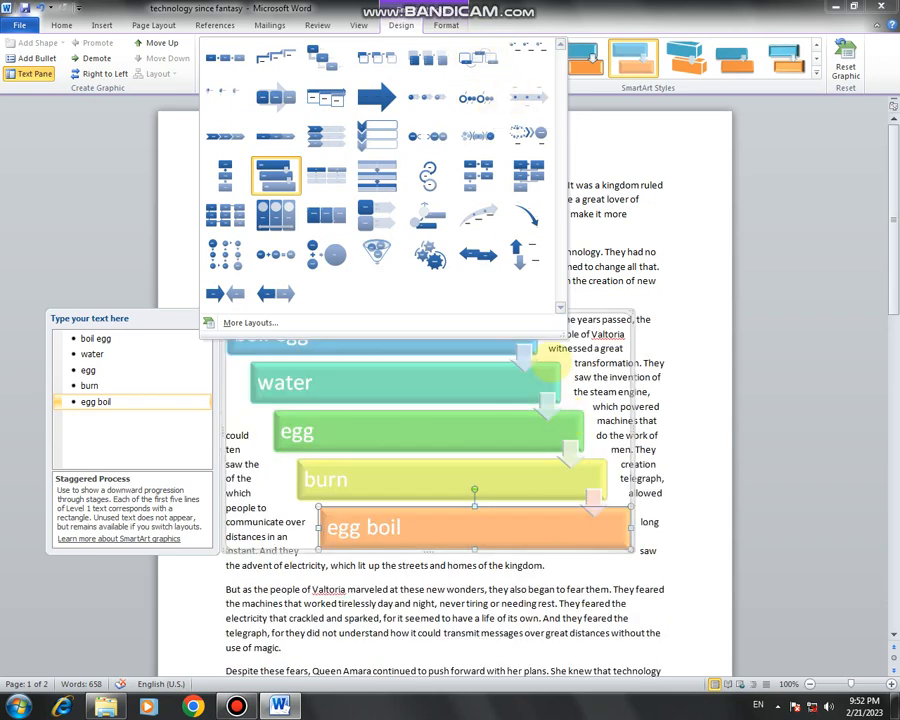
pyautogui.click(262, 322)
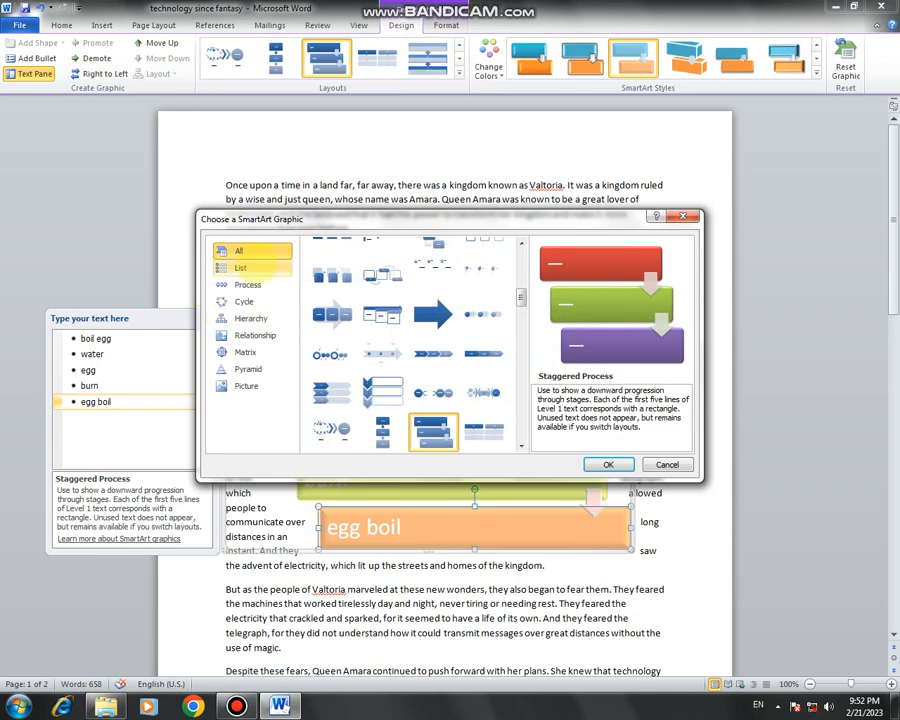
pyautogui.click(264, 319)
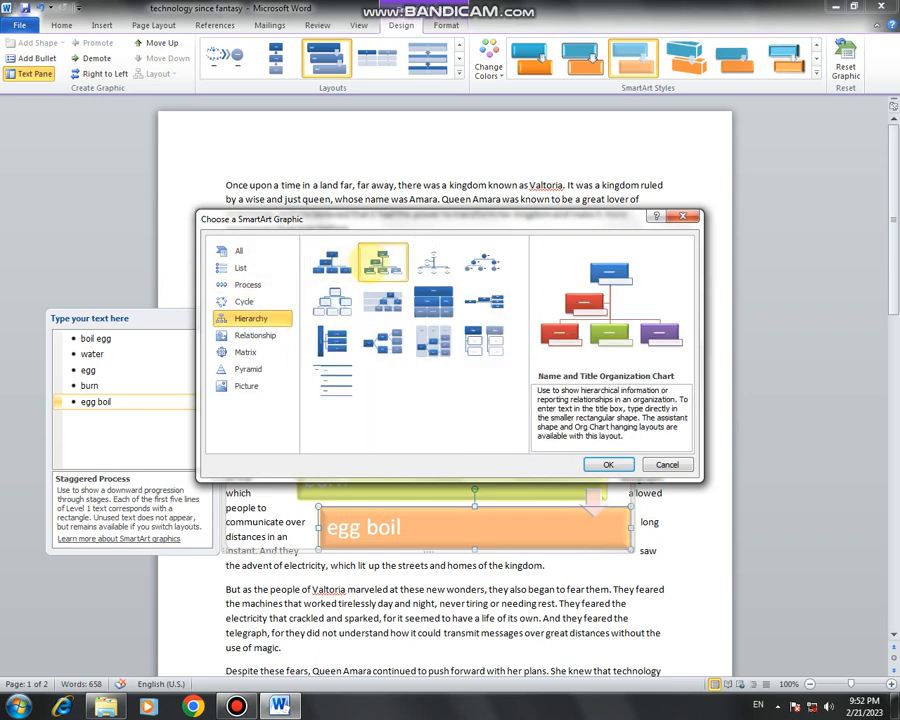
pyautogui.click(608, 464)
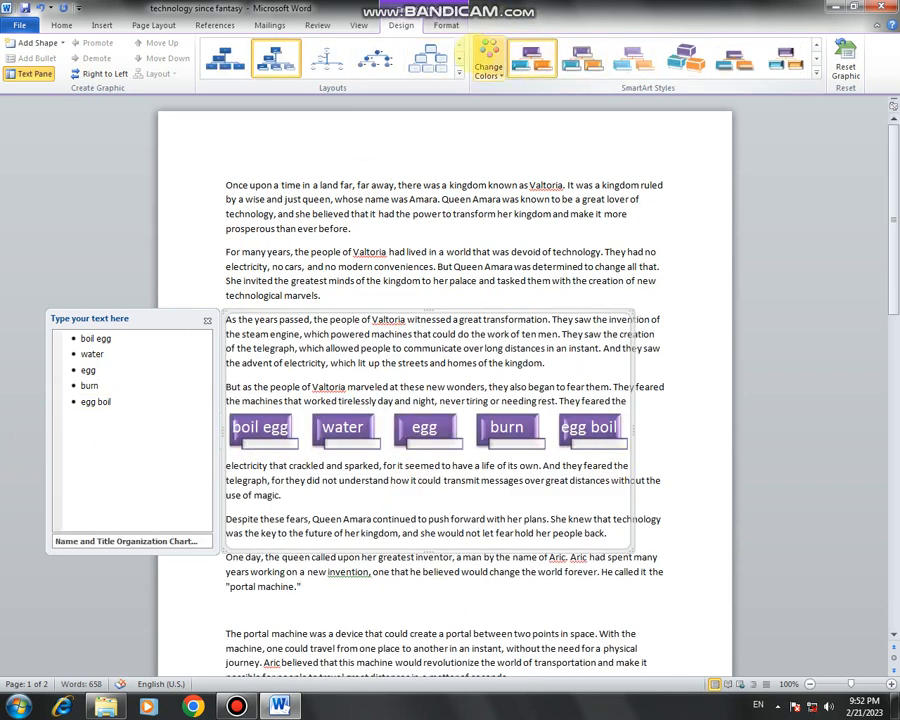
# - Recolor the organization chart with the solid blue fill from the Accent 1 colors
pyautogui.click(488, 58)
pyautogui.click(552, 220)
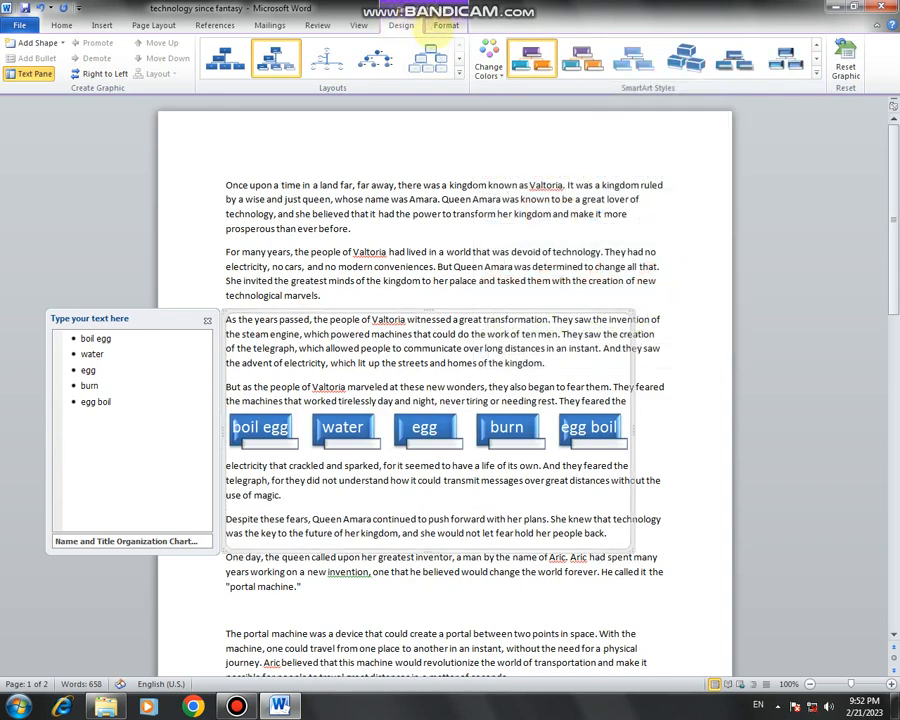
pyautogui.click(446, 25)
pyautogui.click(400, 25)
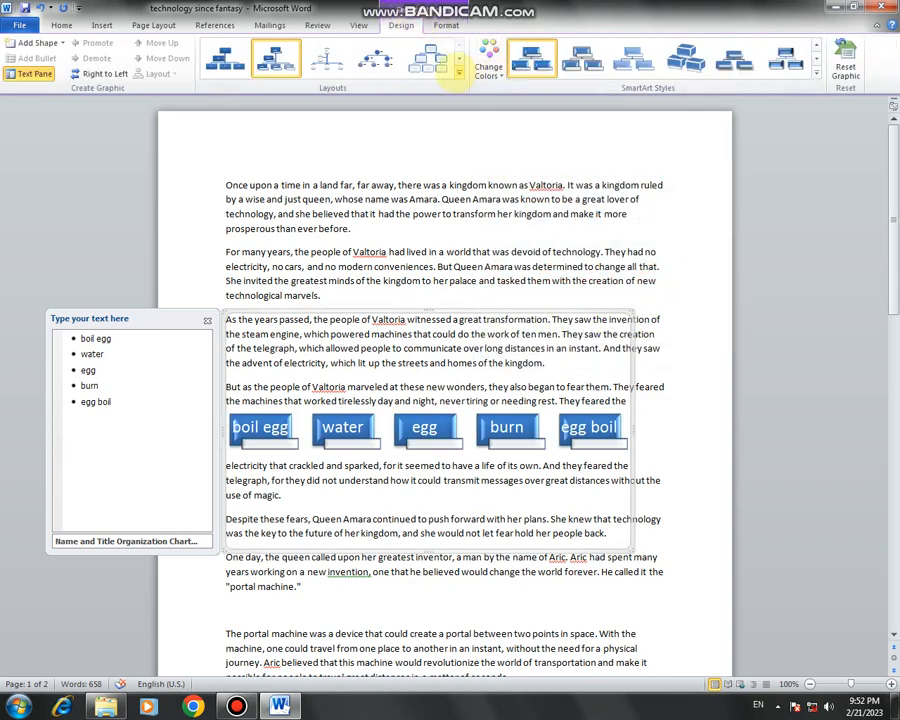
# - Browse the Matrix, Pyramid, Picture and Relationship categories of SmartArt layouts without applying one
pyautogui.click(458, 73)
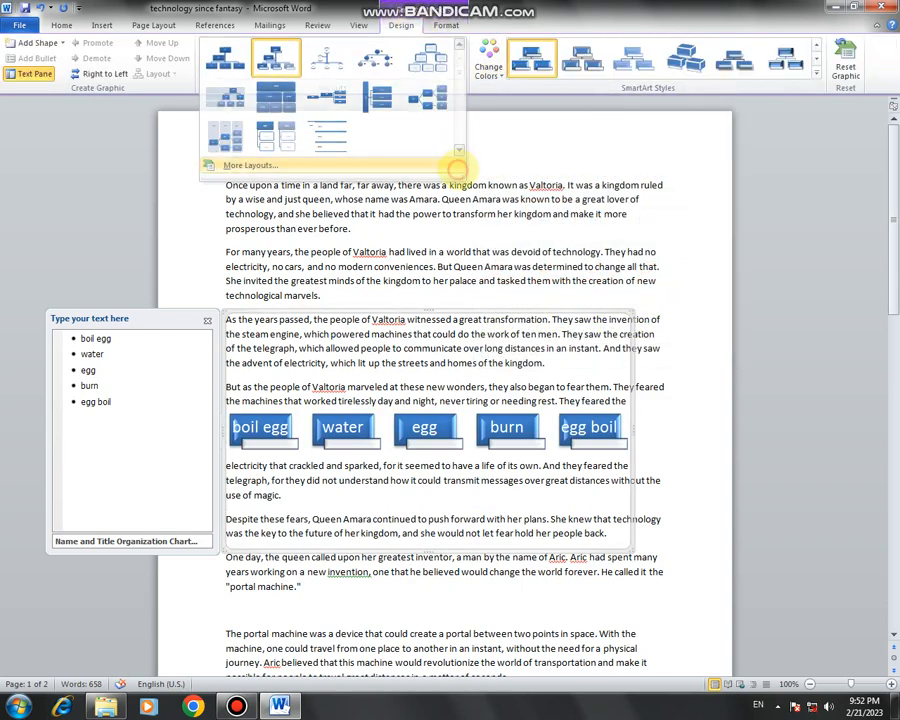
pyautogui.click(456, 168)
pyautogui.click(250, 352)
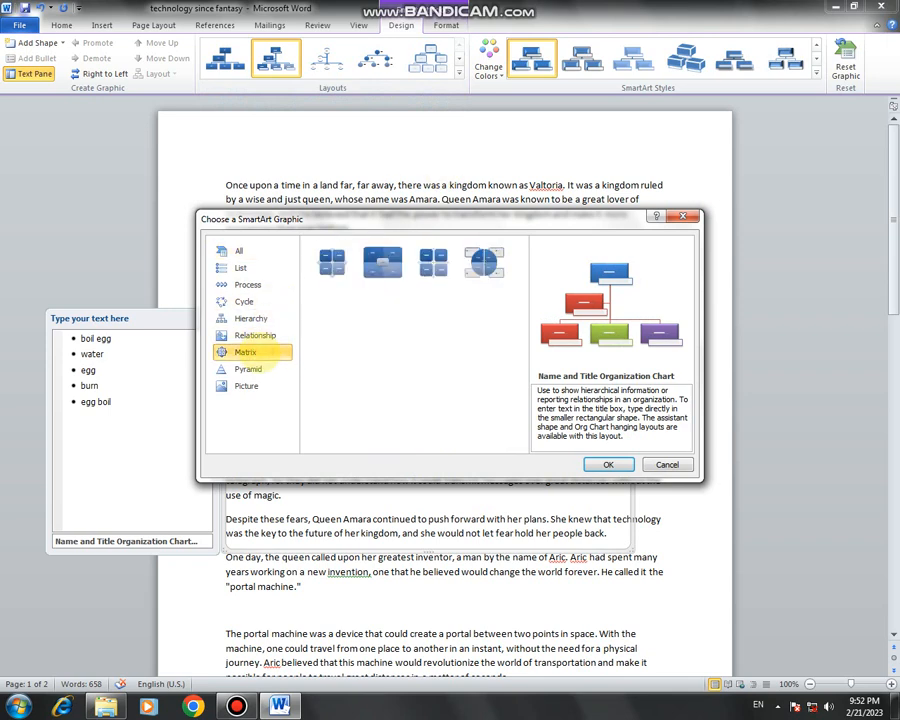
pyautogui.click(333, 258)
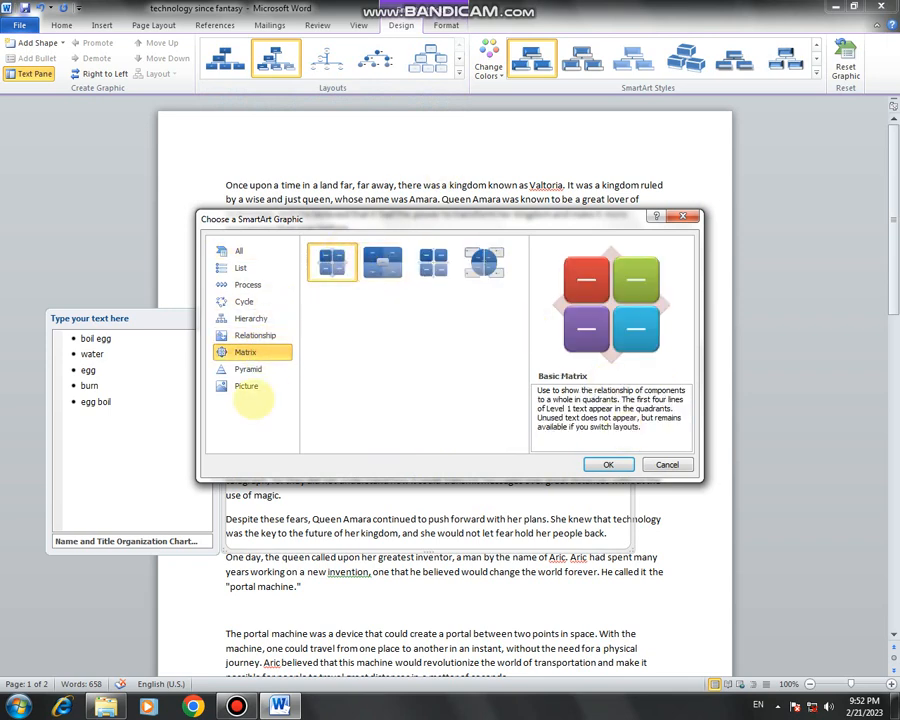
pyautogui.click(248, 369)
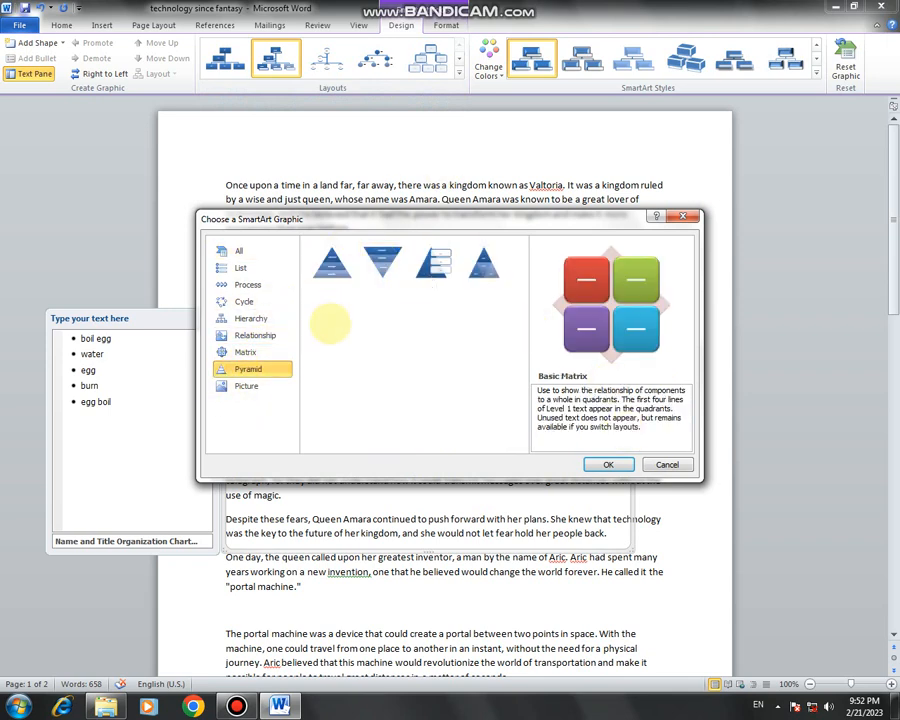
pyautogui.click(246, 386)
pyautogui.scroll(-3, 432, 345)
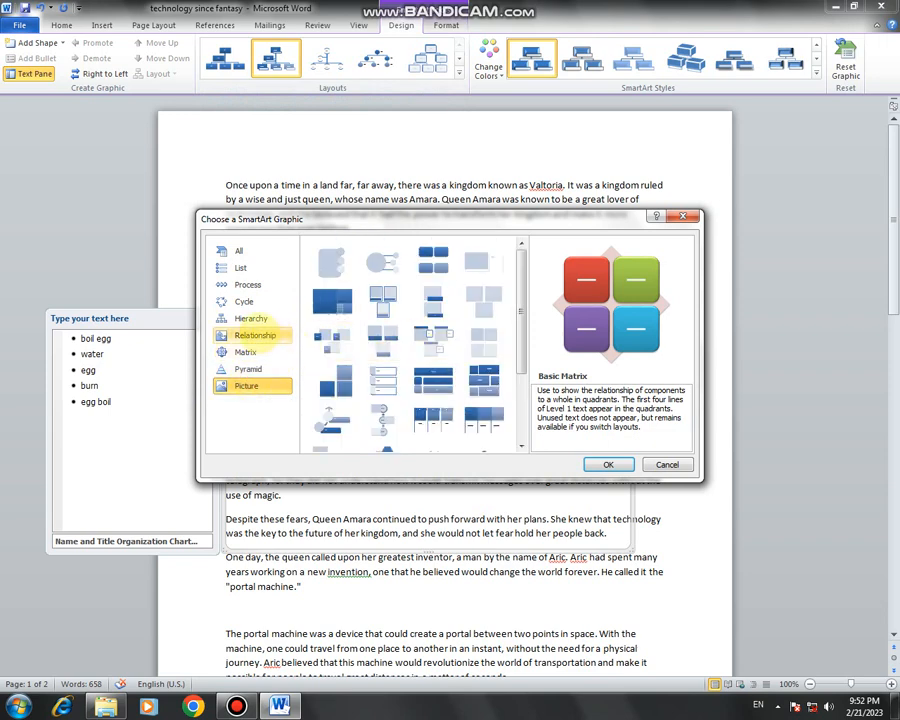
pyautogui.click(254, 332)
pyautogui.scroll(-5, 402, 346)
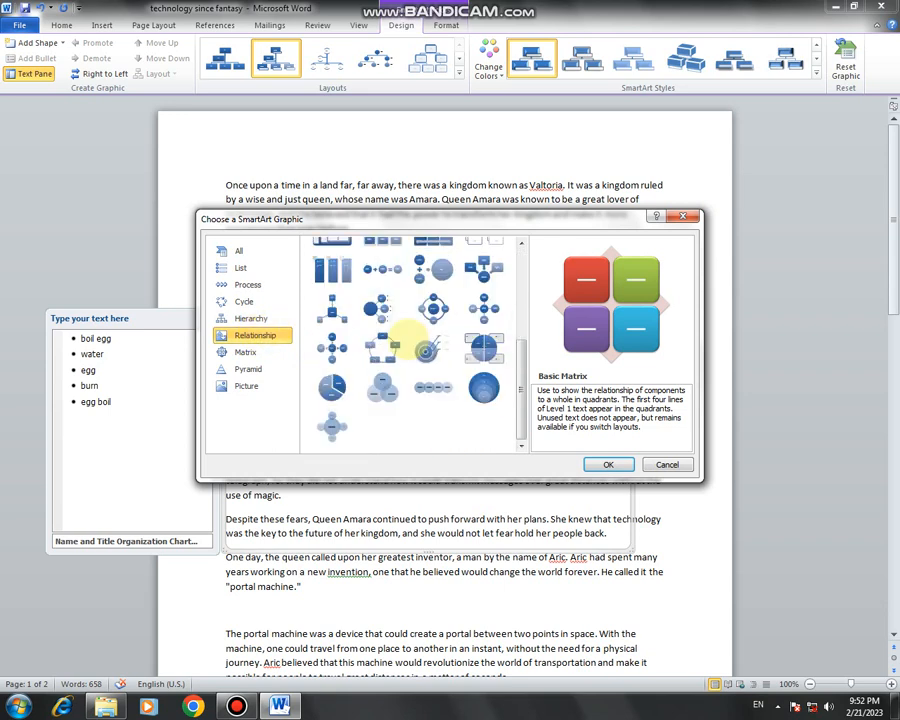
pyautogui.click(667, 464)
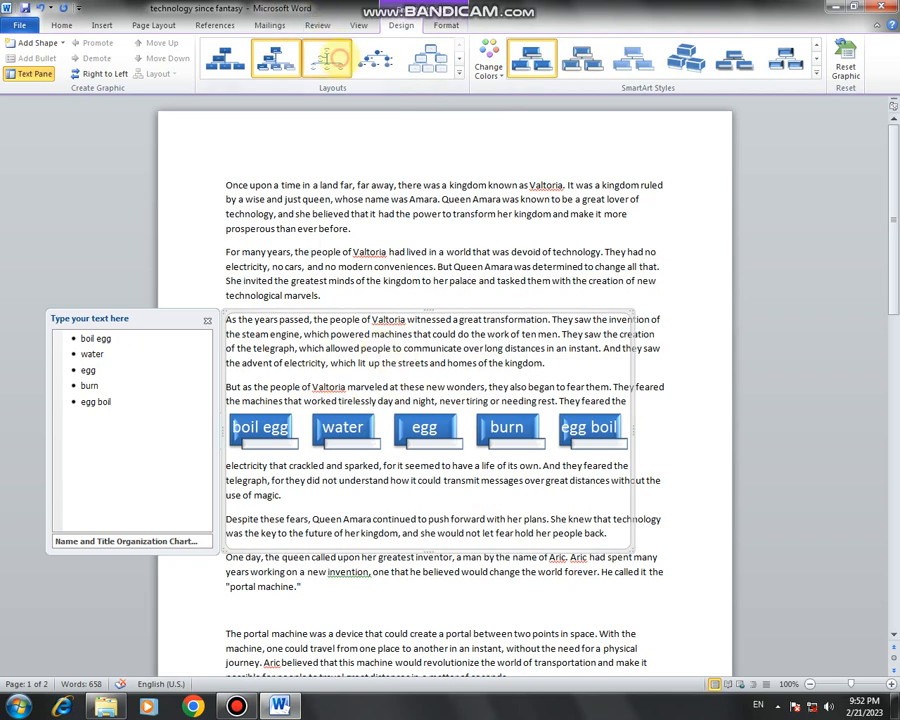
# - Change the layout to Circle Picture Hierarchy and insert the picture 00e629097199efae2ddbcbee35b29304 from Downloads for the "boil egg" item
pyautogui.click(330, 58)
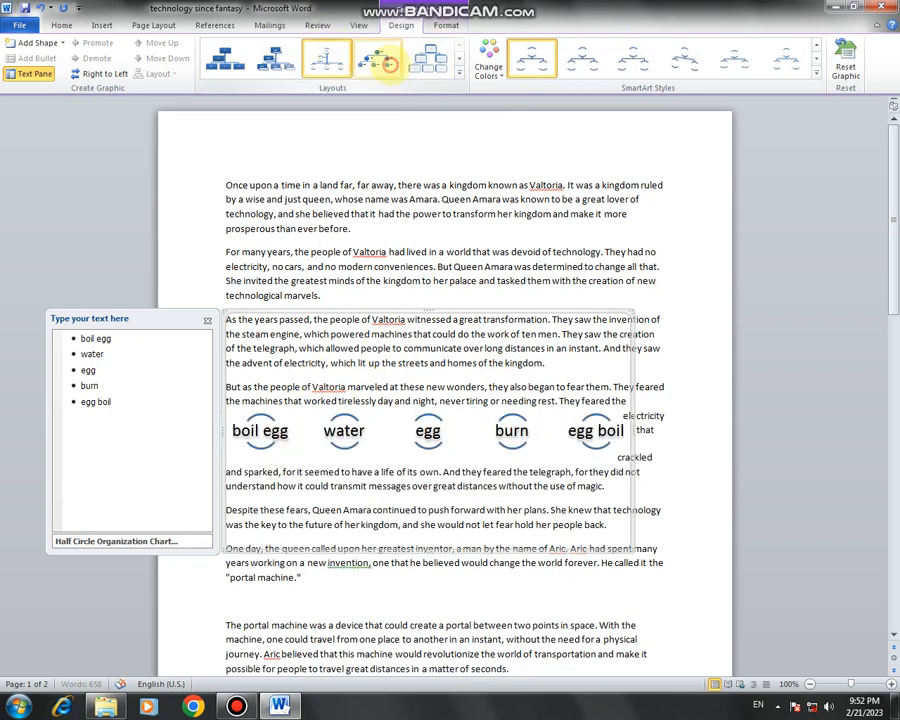
pyautogui.click(377, 58)
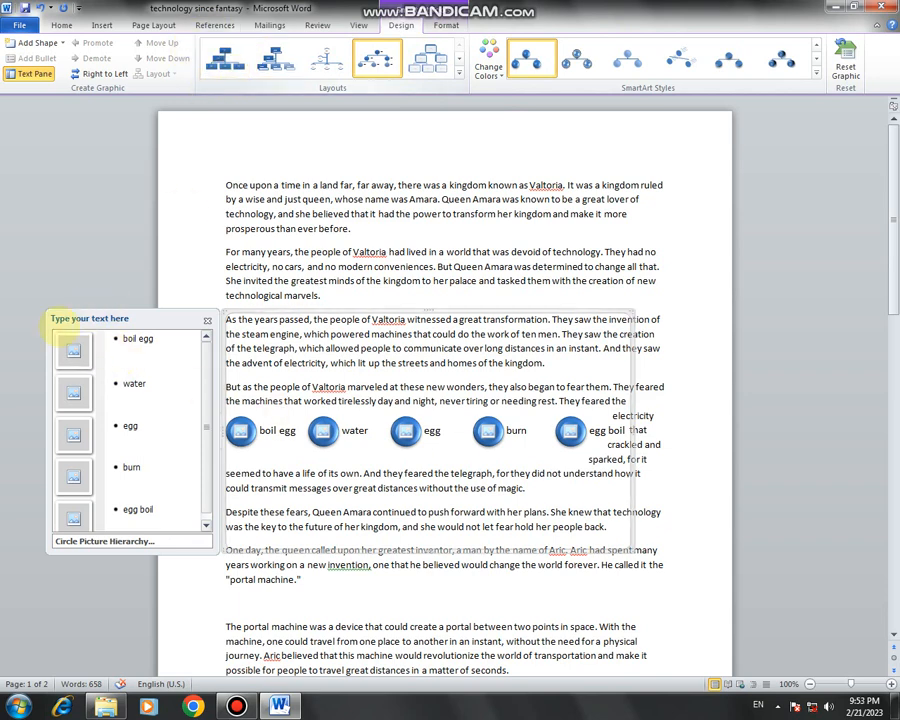
pyautogui.click(73, 350)
pyautogui.click(163, 115)
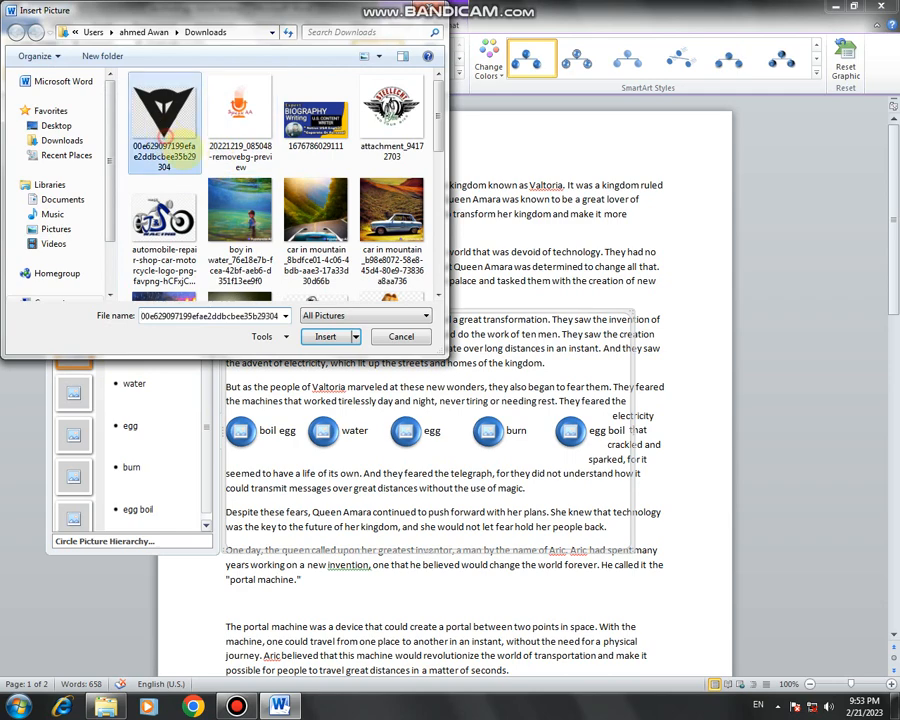
pyautogui.click(325, 337)
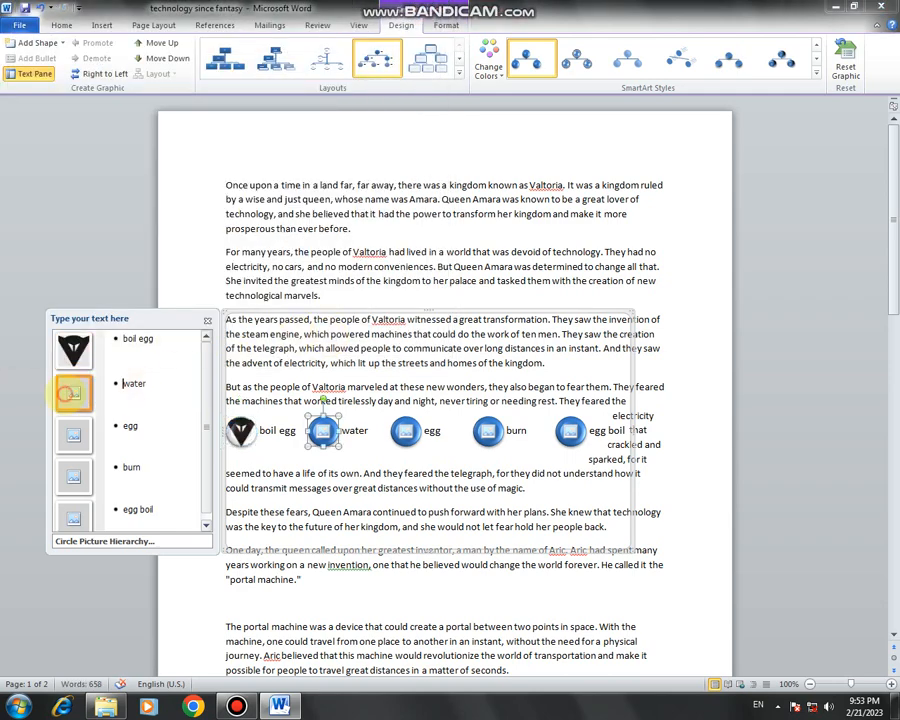
# - Insert the "boy in water" picture from Downloads for the "water" item
pyautogui.click(62, 401)
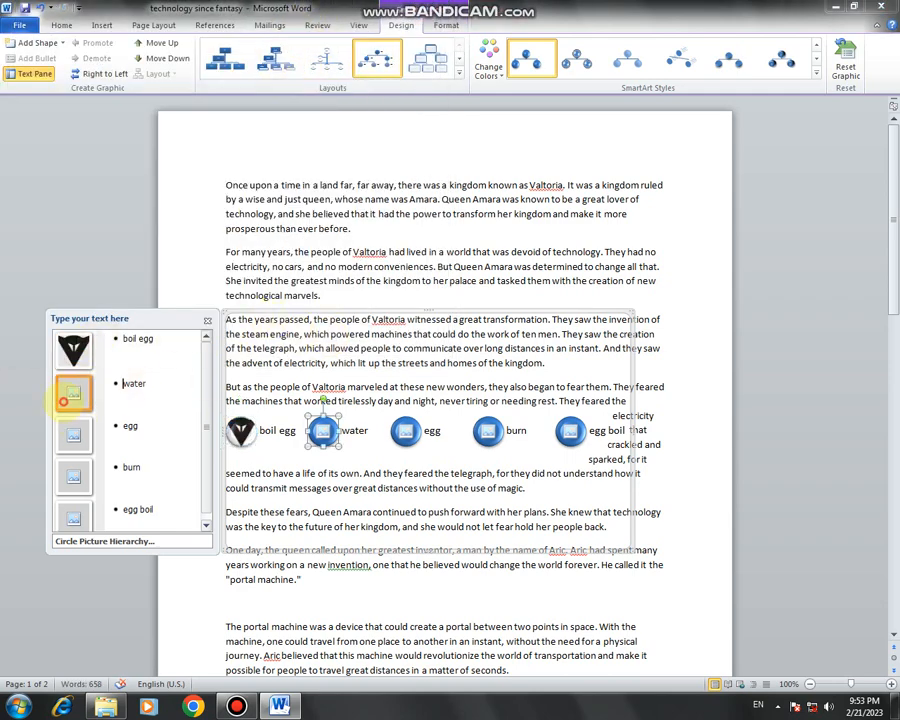
pyautogui.click(239, 215)
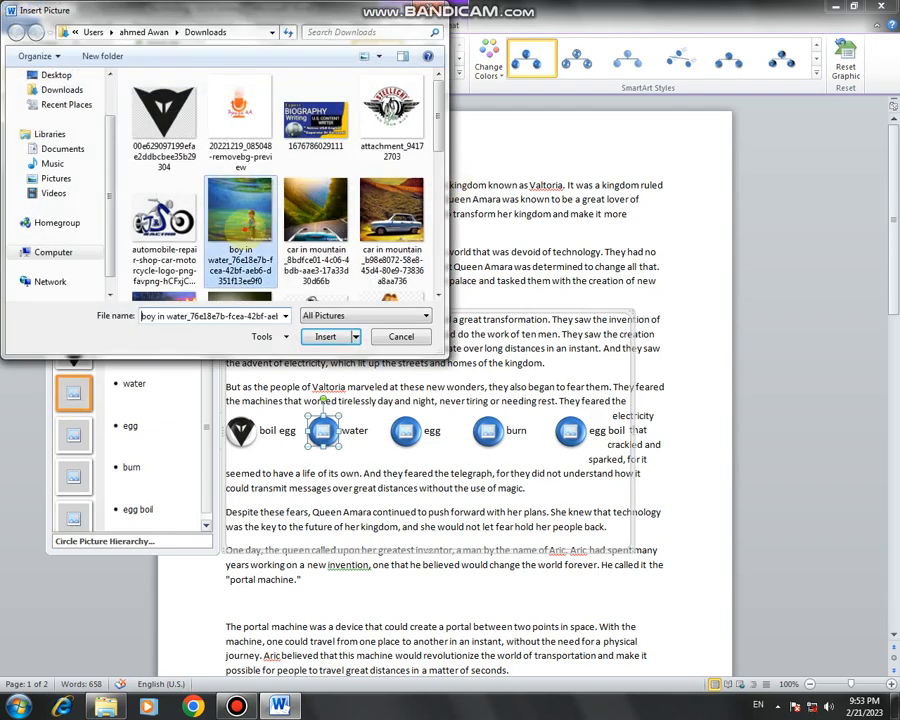
pyautogui.click(325, 337)
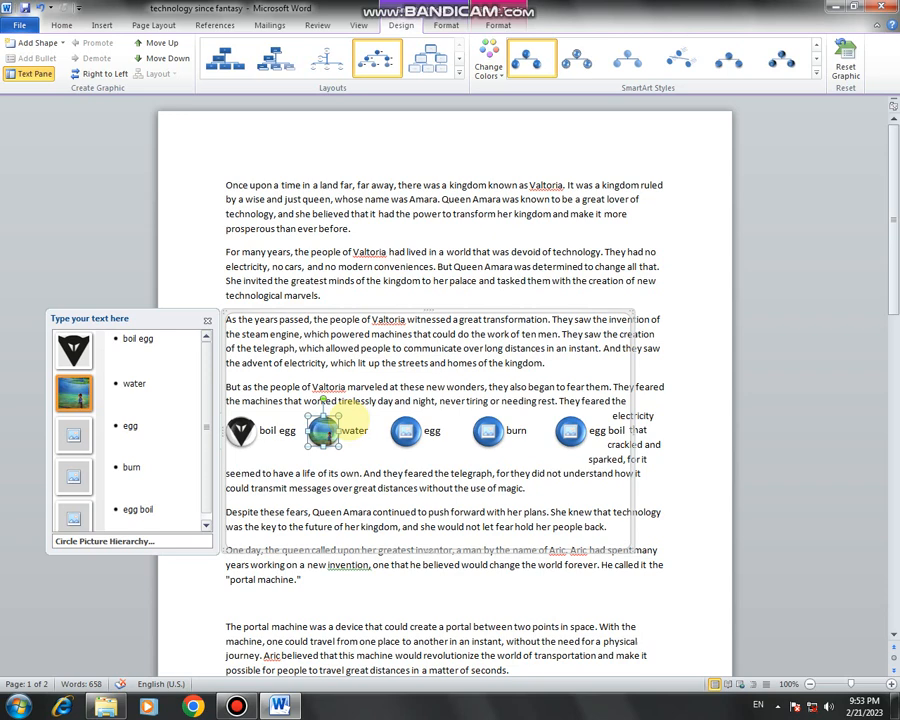
# - Clear the "egg boil" label text from the SmartArt graphic
pyautogui.click(638, 365)
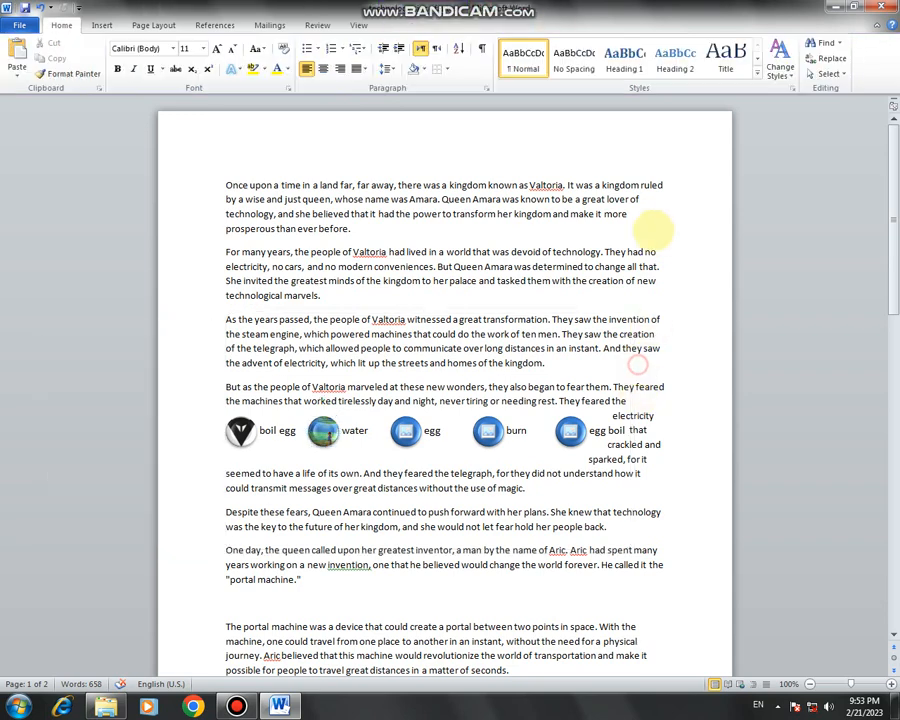
pyautogui.hotkey('ctrl', 'a')
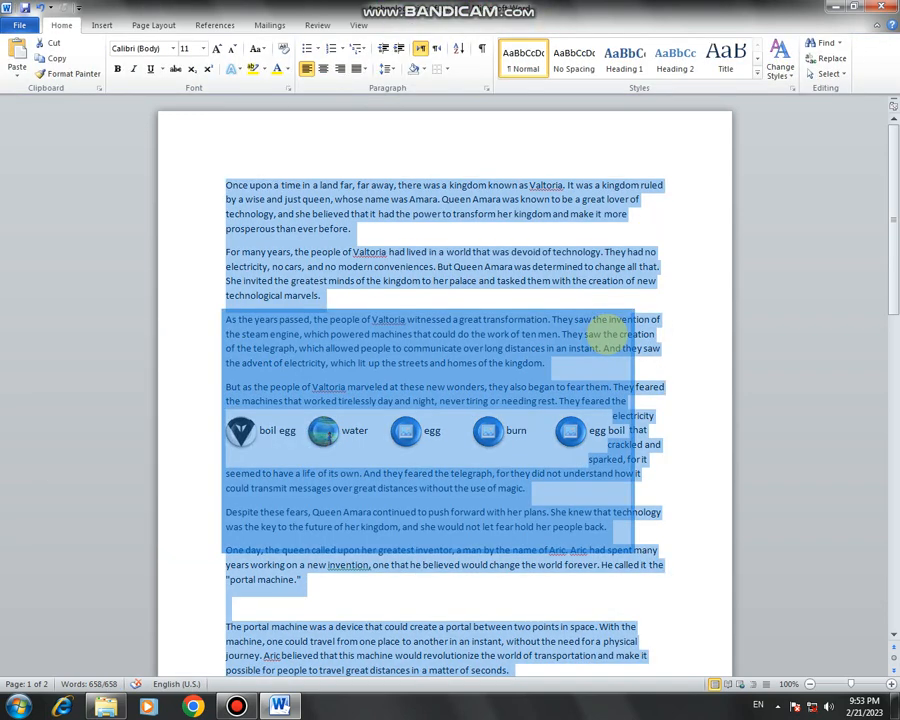
pyautogui.click(405, 386)
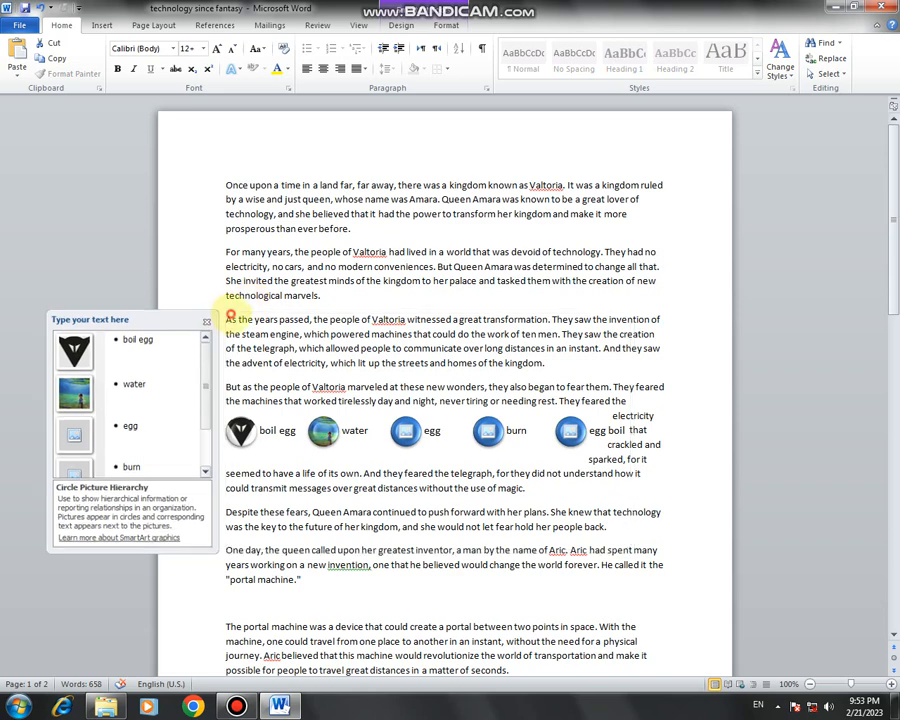
pyautogui.click(230, 317)
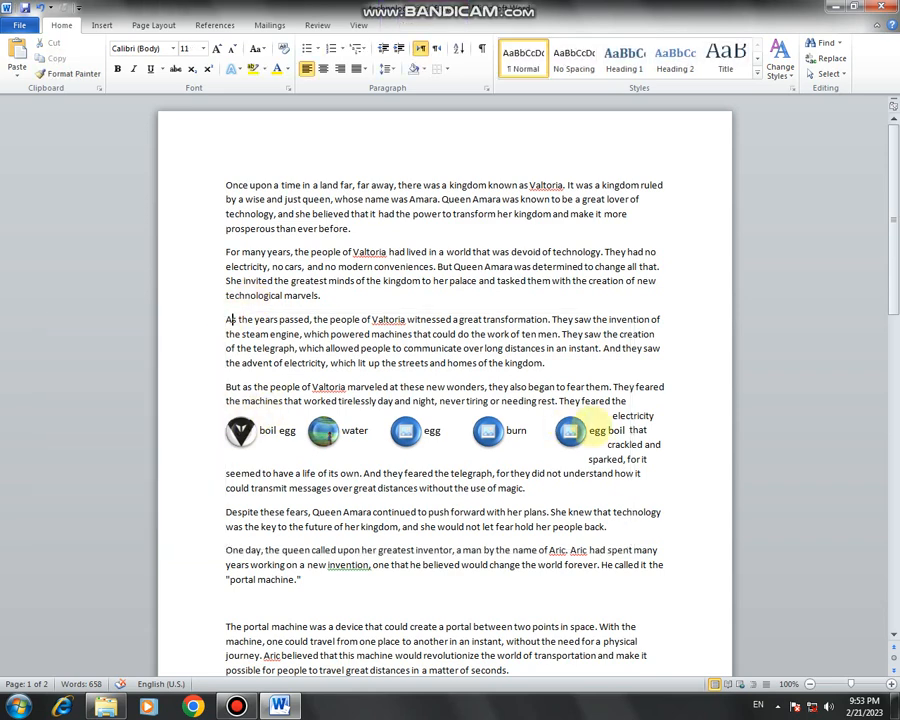
pyautogui.click(596, 430)
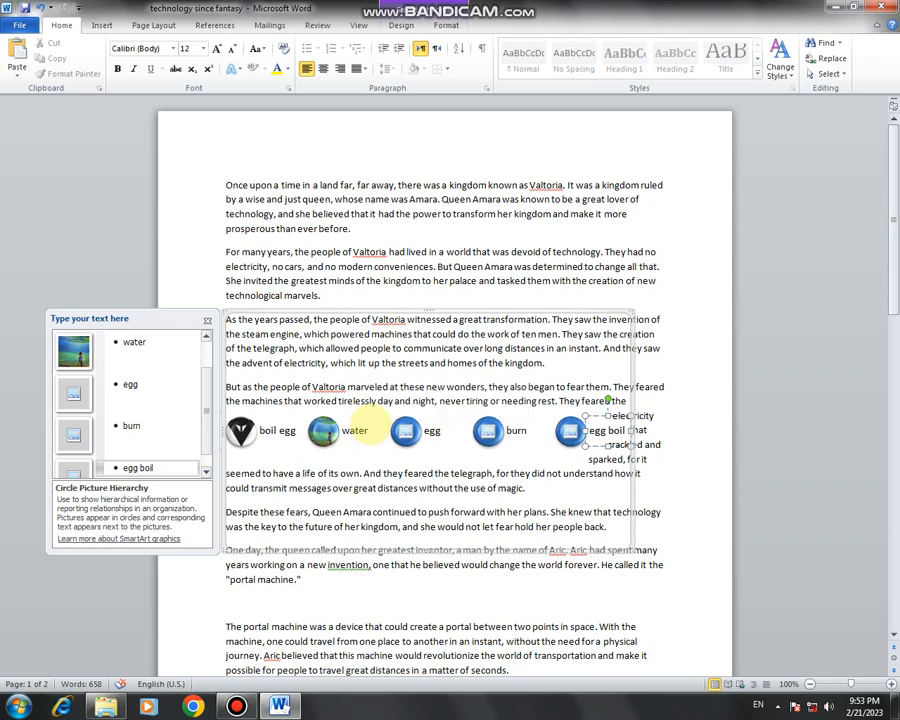
pyautogui.hotkey('ctrl', 'a')
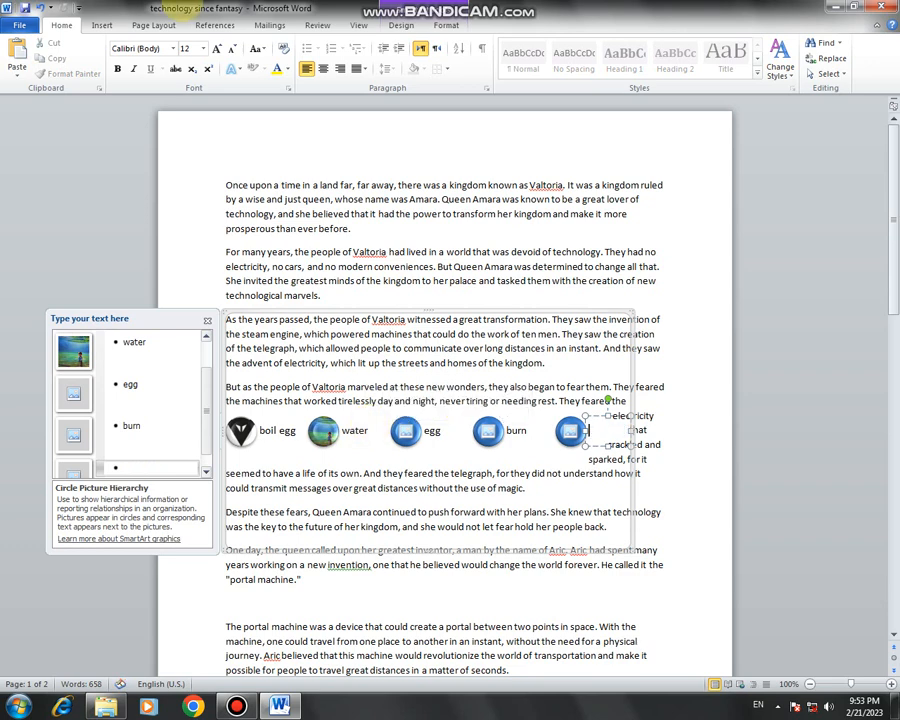
pyautogui.press('Delete')
pyautogui.click(400, 25)
pyautogui.click(512, 216)
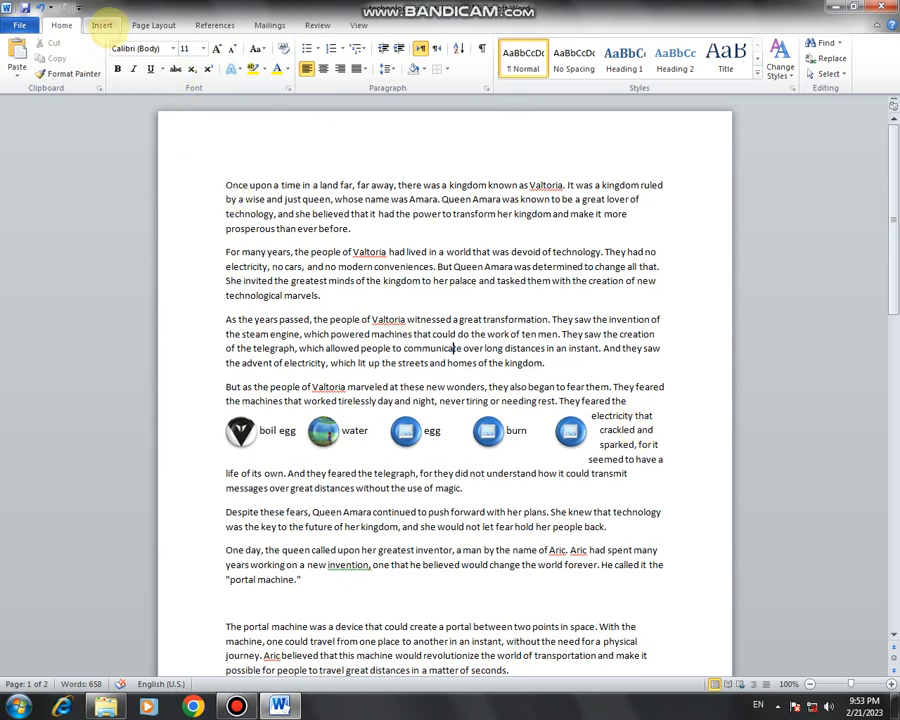
# - Delete the document's entire content, including all paragraphs and the SmartArt graphic
pyautogui.click(102, 25)
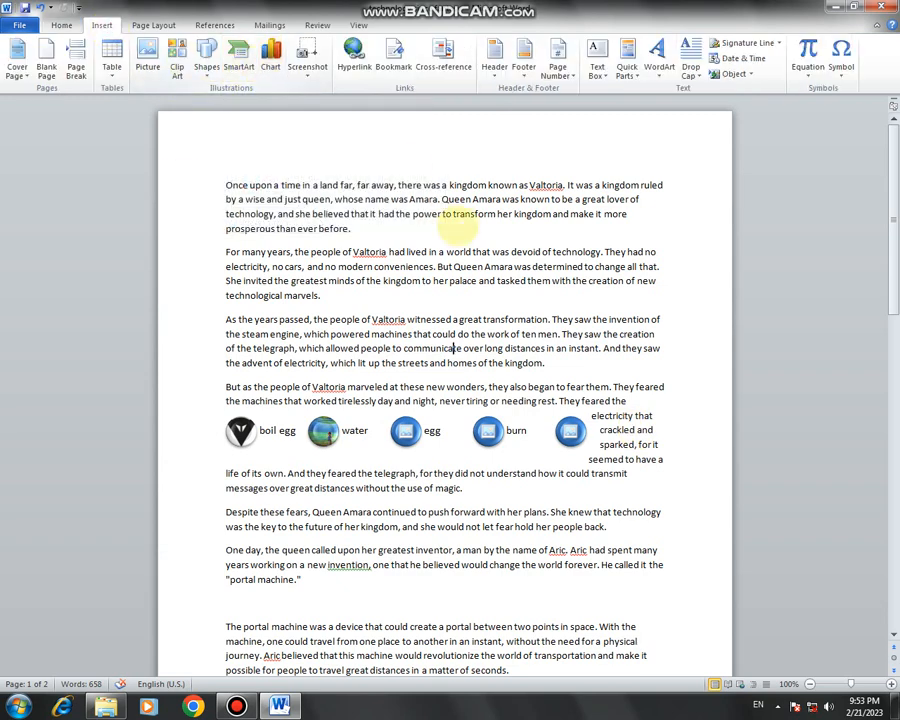
pyautogui.hotkey('ctrl', 'a')
pyautogui.press('Delete')
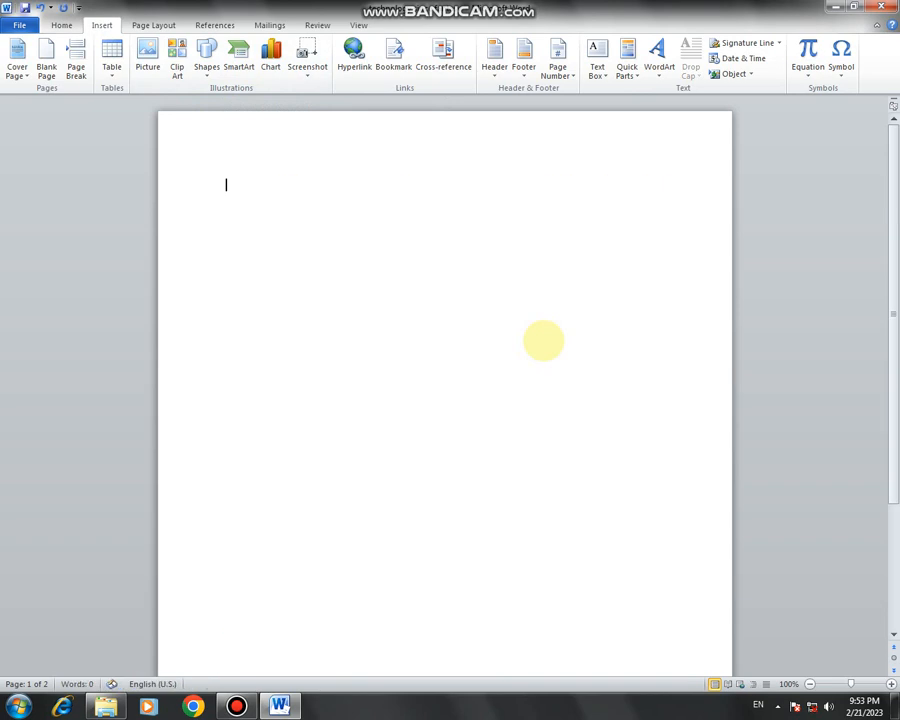
# - Insert a chart into the empty page using the first Column chart type
pyautogui.click(270, 58)
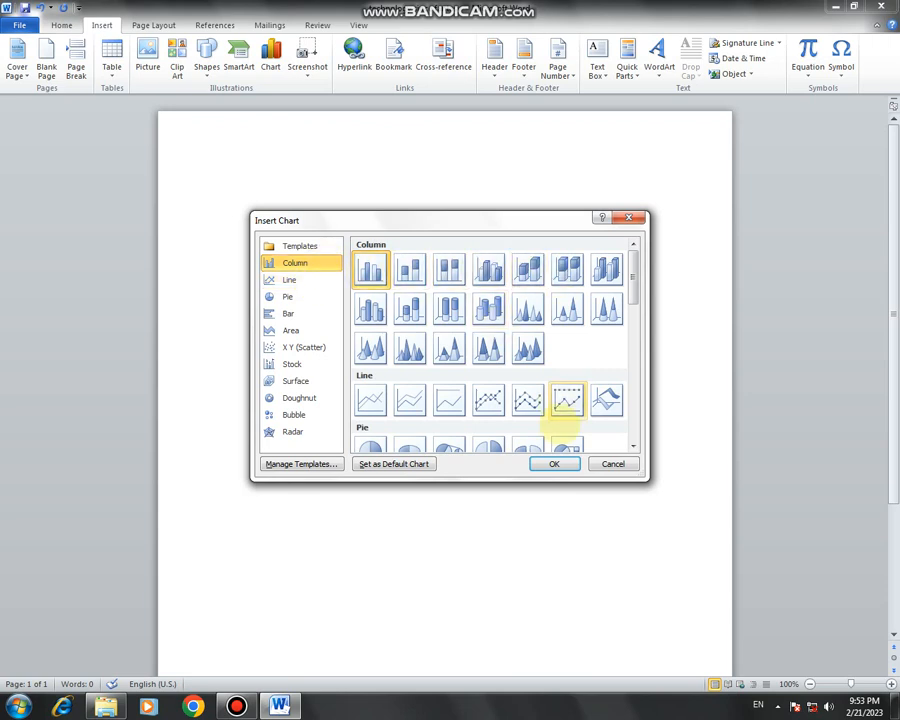
pyautogui.click(562, 464)
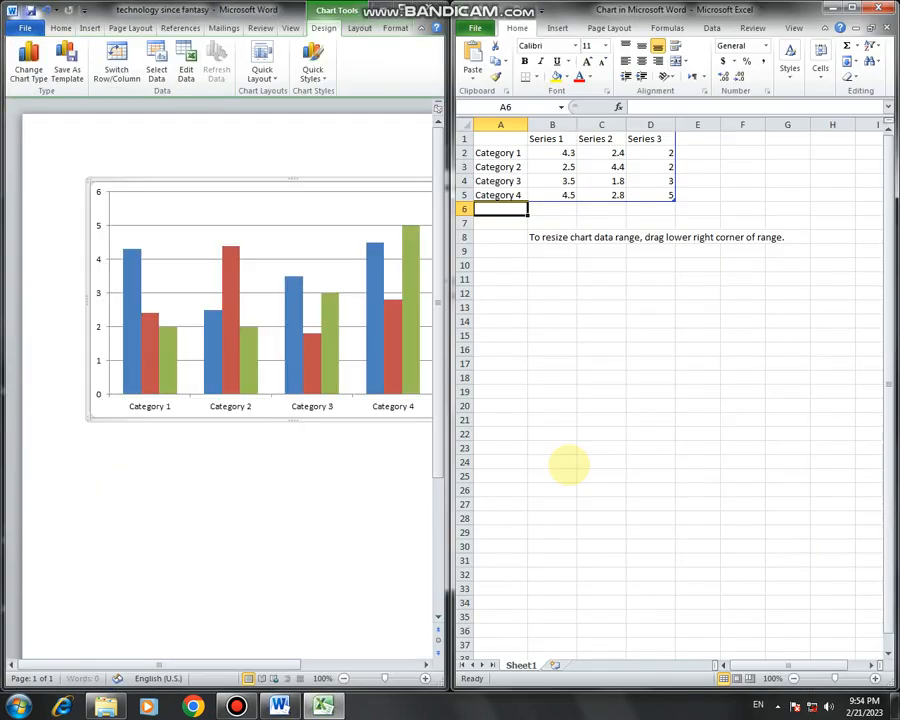
pyautogui.moveTo(254, 343)
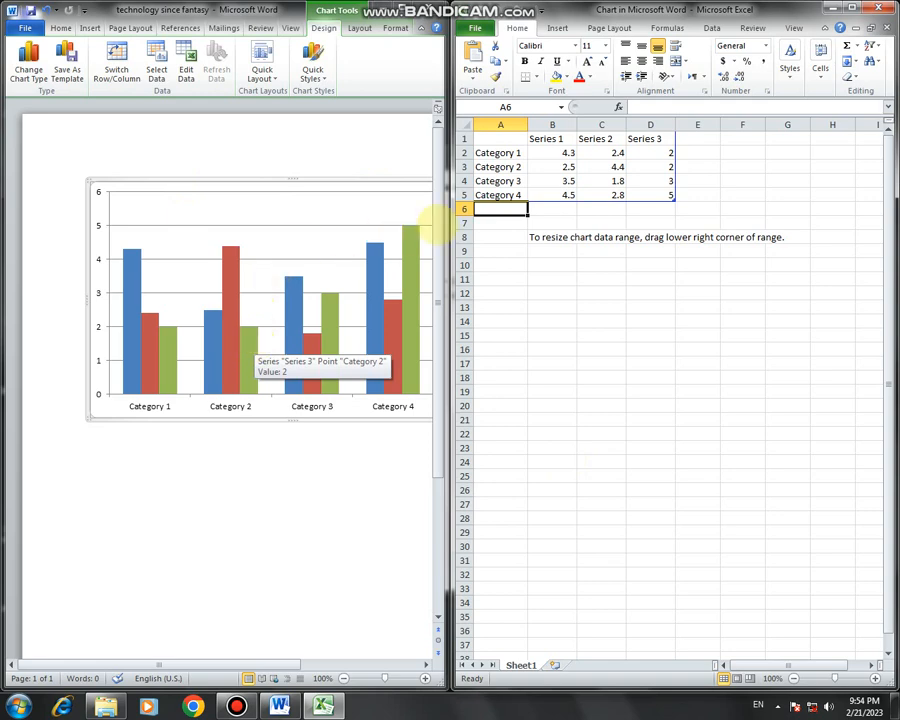
# - Replace the four category labels in cells A2 to A5 of the chart data with people's first names
pyautogui.click(526, 154)
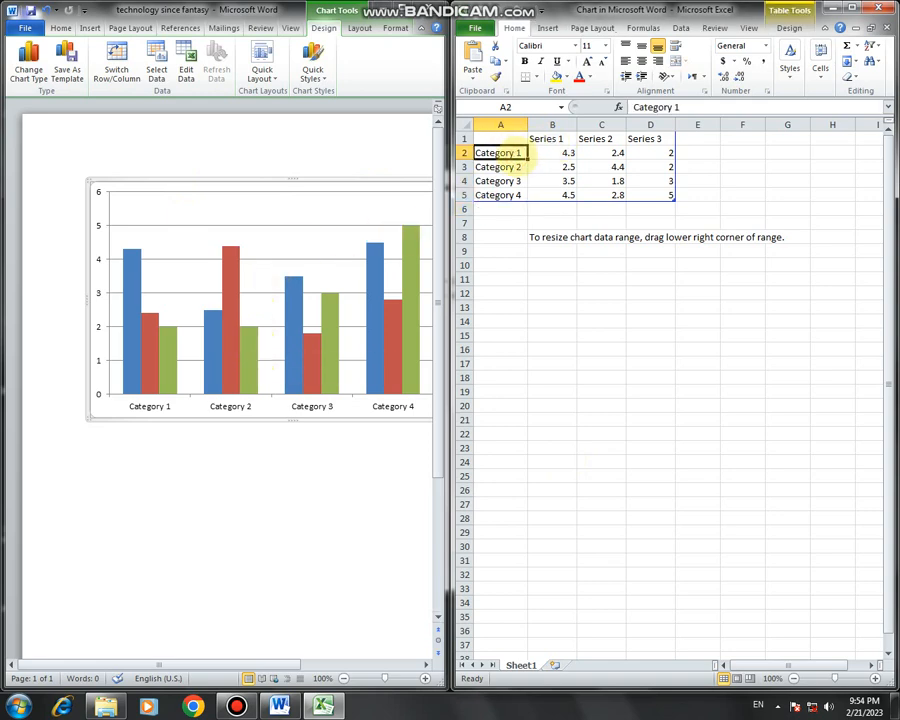
pyautogui.write('Ali')
pyautogui.press('Return')
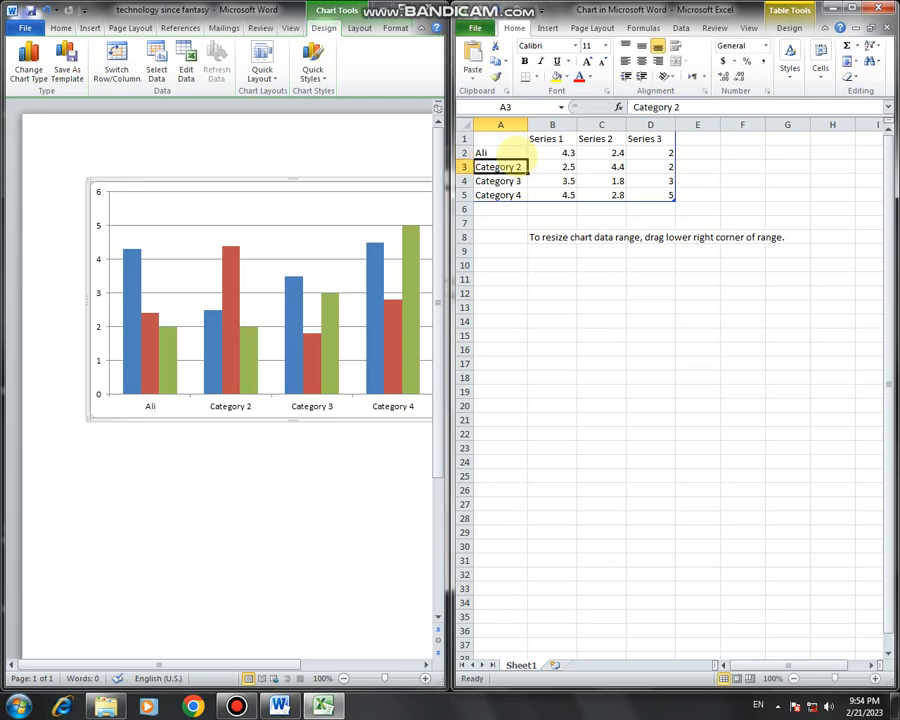
pyautogui.write('hamza')
pyautogui.press('Return')
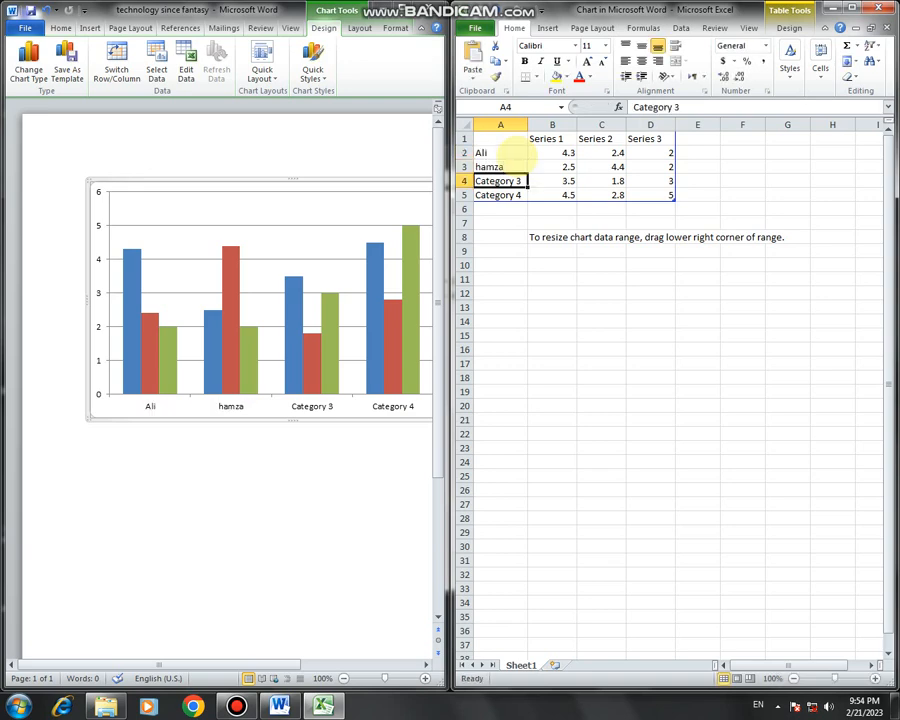
pyautogui.write('ahmed')
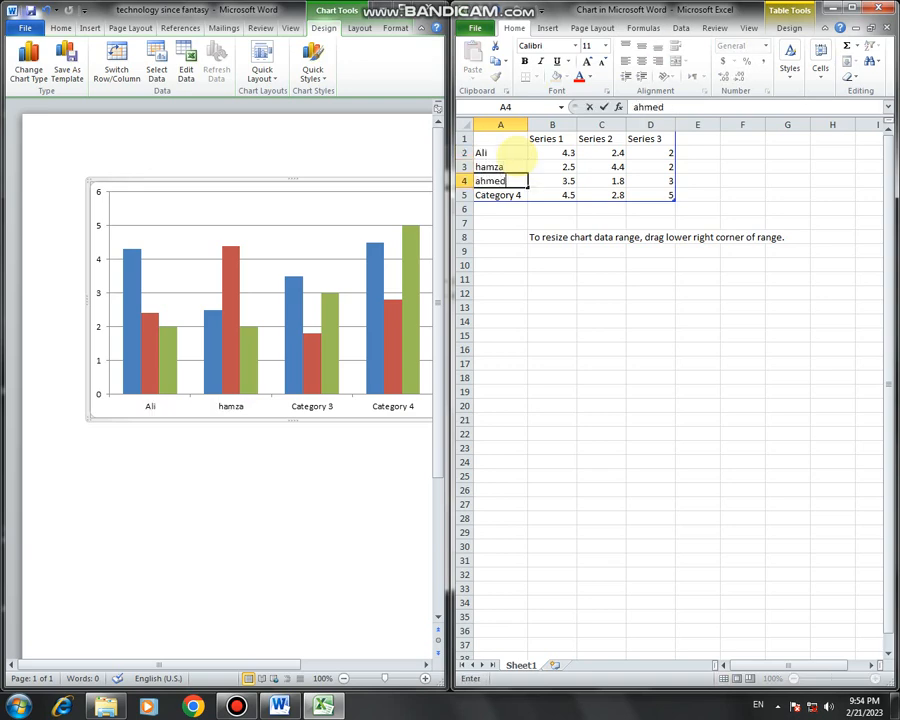
pyautogui.press('Return')
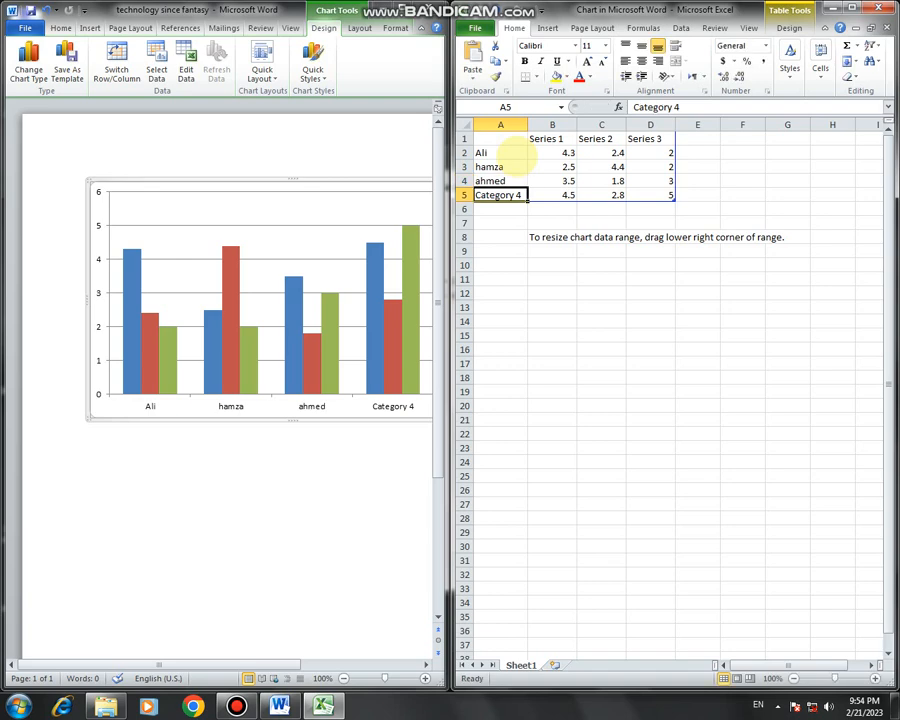
pyautogui.write('ashan')
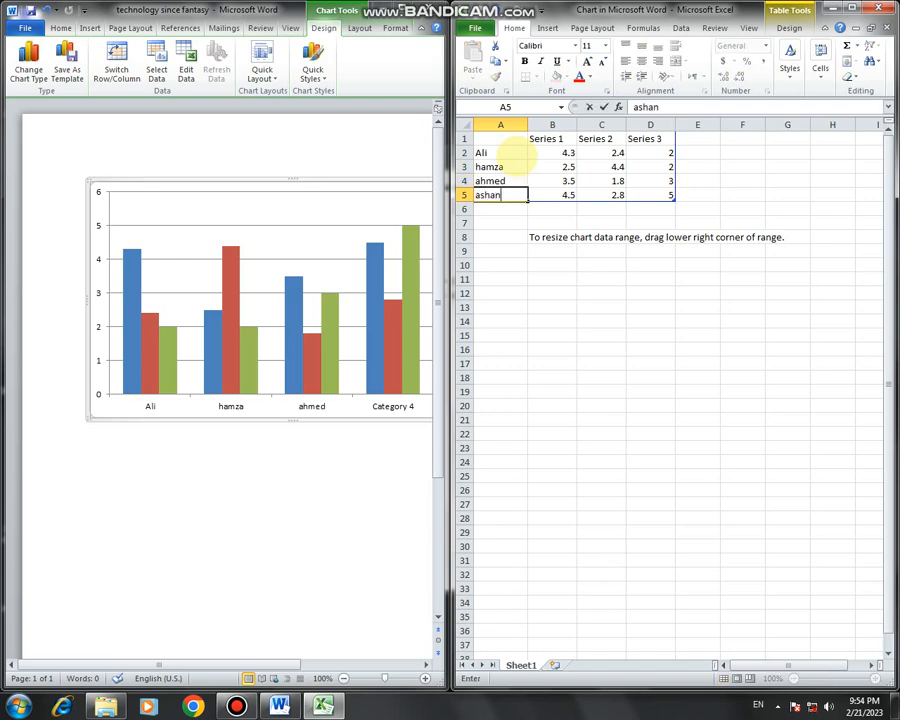
pyautogui.press('Tab')
# - Rename the three series headers in cells B1 to D1 as math, bio and che
pyautogui.press('Up')
pyautogui.press('Up')
pyautogui.press('Up')
pyautogui.press('Up')
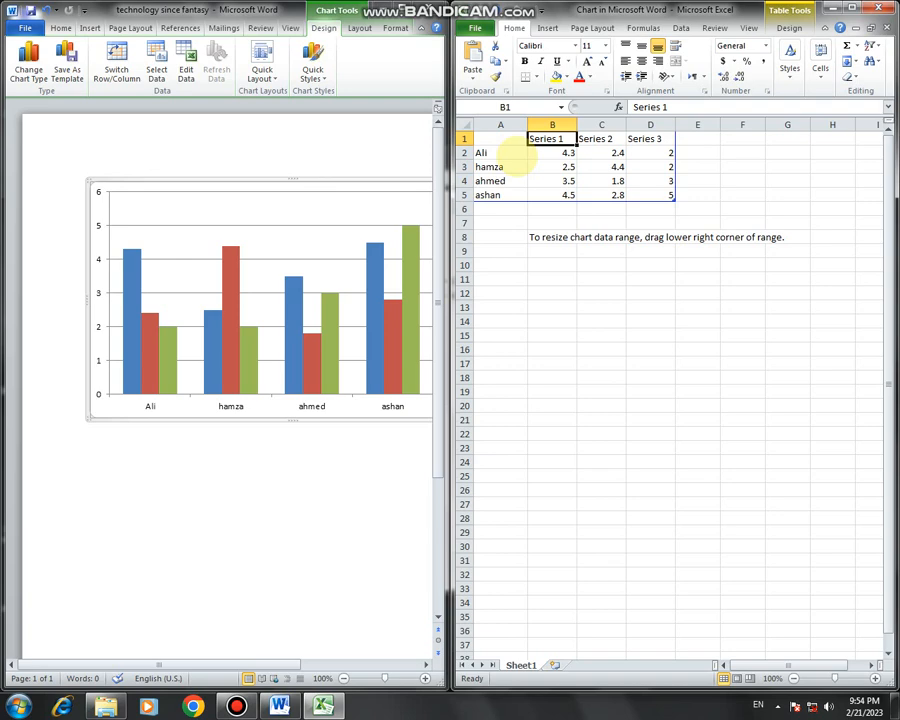
pyautogui.write('math')
pyautogui.press('Tab')
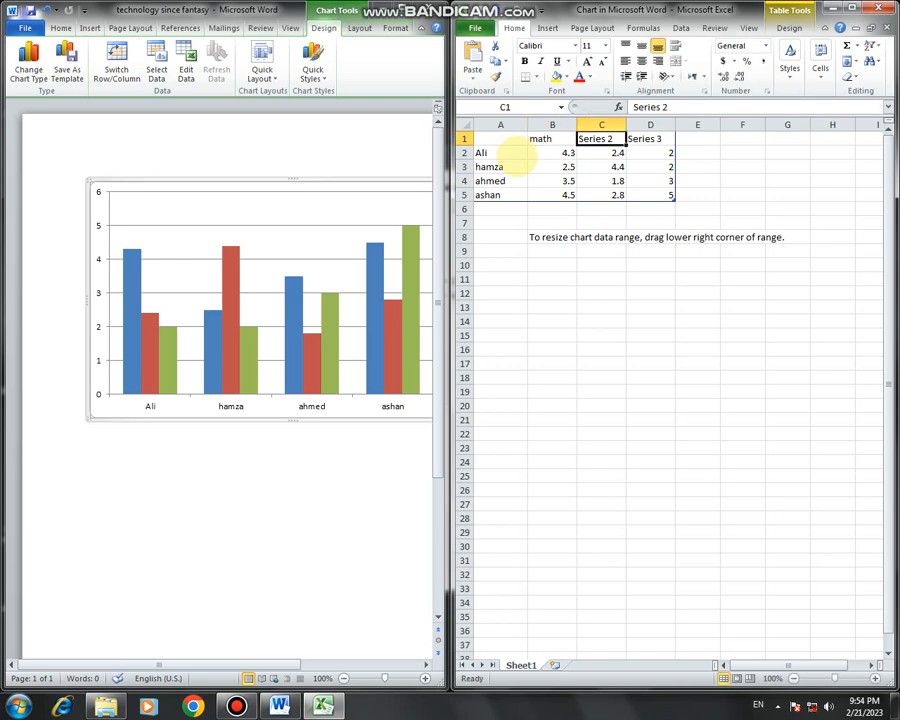
pyautogui.write('bio')
pyautogui.press('Tab')
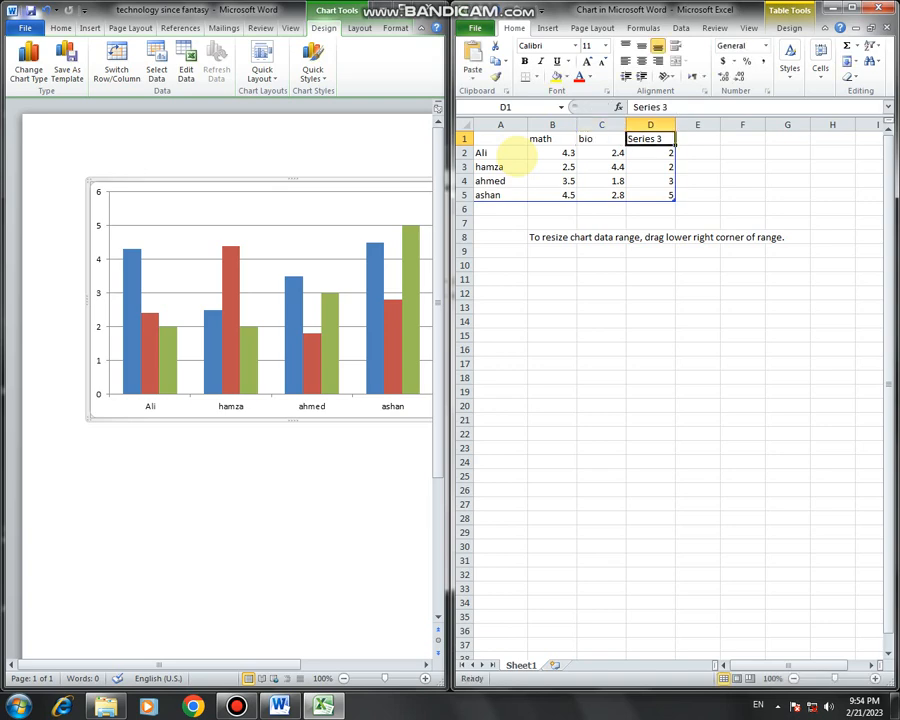
pyautogui.write('ch')
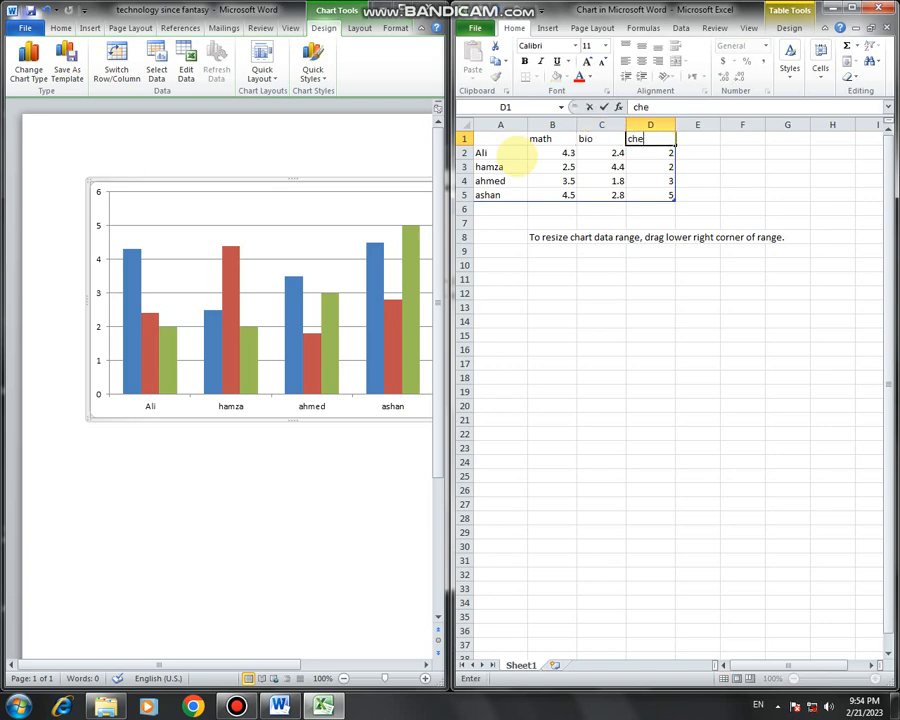
pyautogui.write('e')
pyautogui.click(510, 163)
# - Set the values in row 2 to 77 for math, 50 for bio and 65 for che
pyautogui.press('Right')
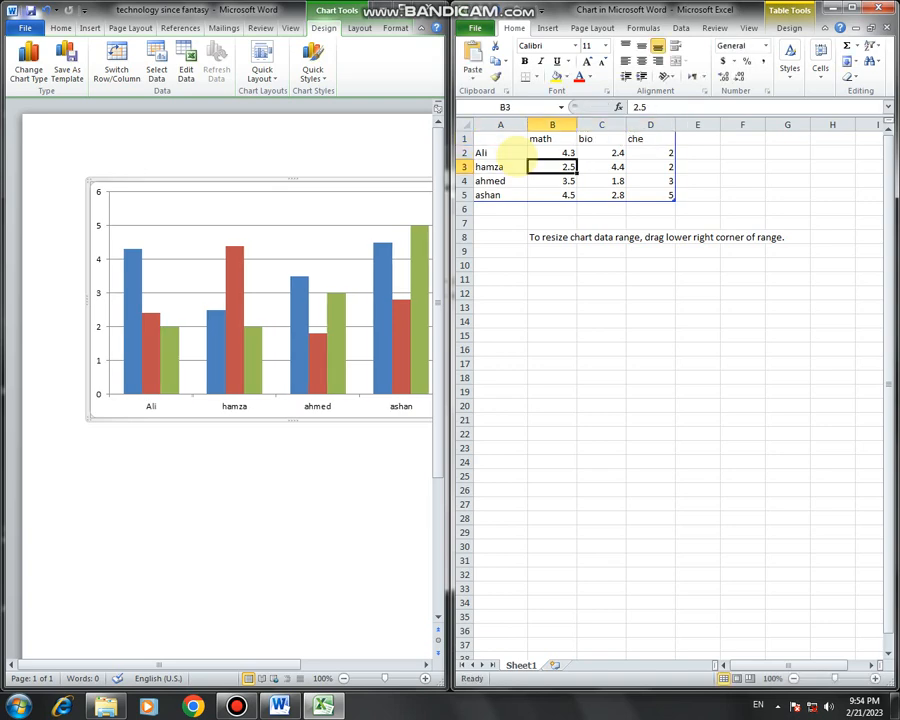
pyautogui.click(530, 155)
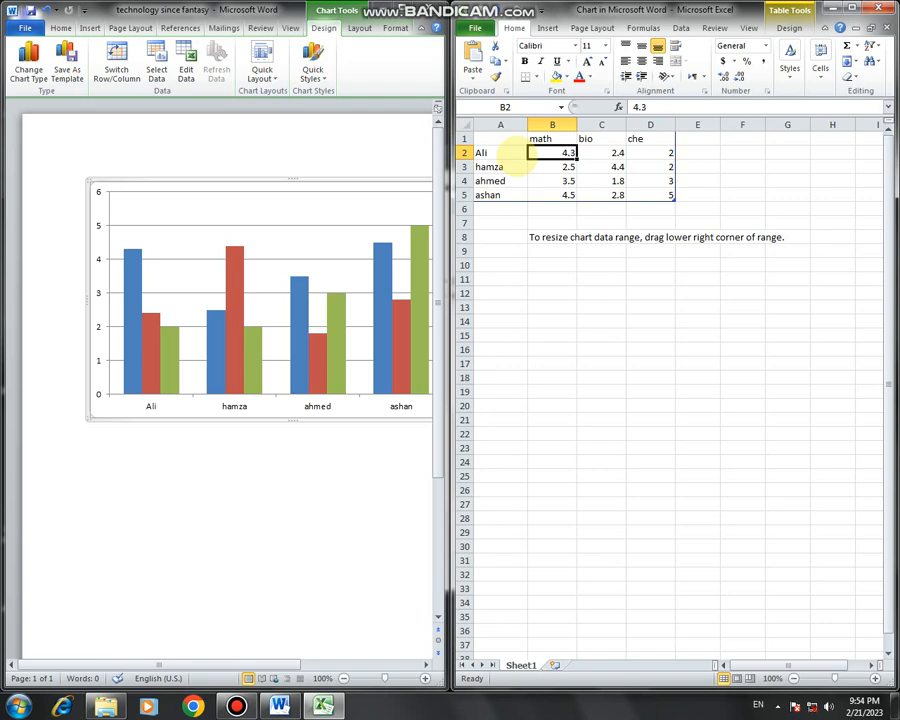
pyautogui.write('77')
pyautogui.press('Tab')
pyautogui.write('50')
pyautogui.press('Tab')
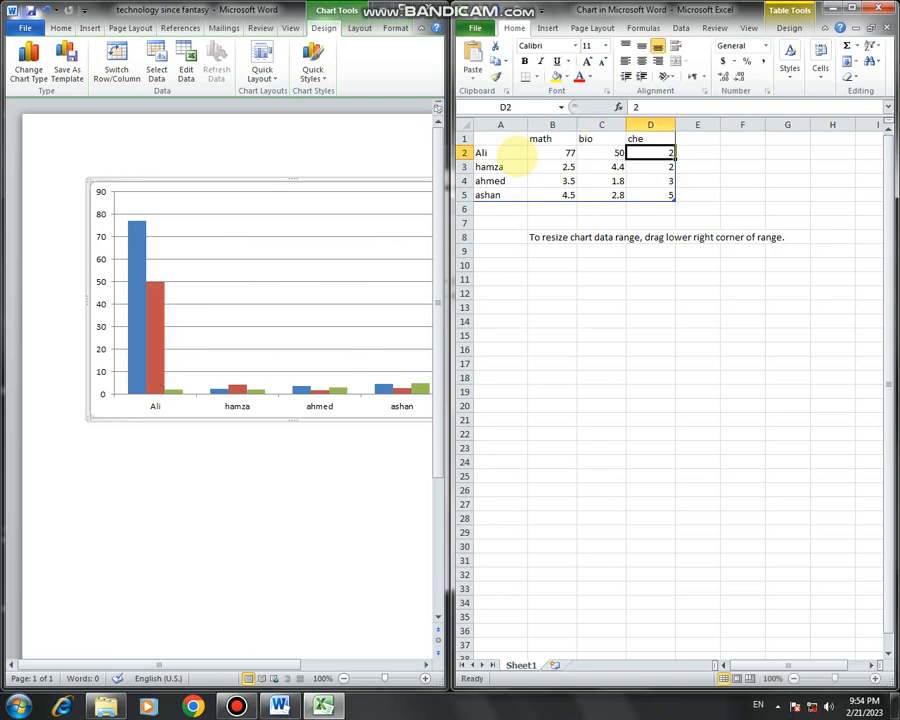
pyautogui.write('65')
pyautogui.press('Down')
# - Set both the math and bio values in row 3 to 65
pyautogui.press('Left')
pyautogui.write('65')
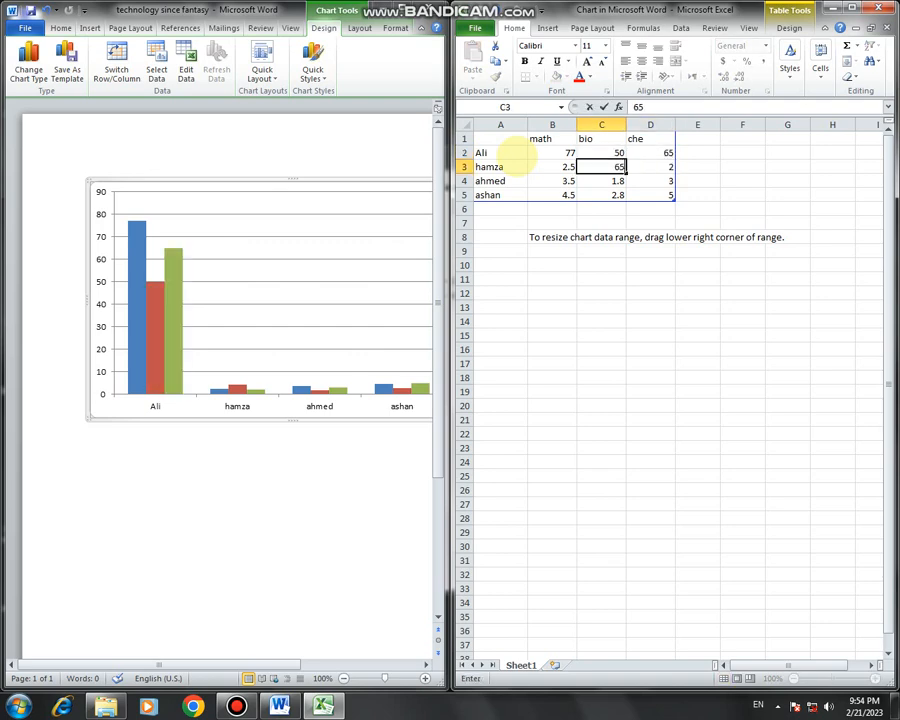
pyautogui.press('Left')
pyautogui.write('65')
pyautogui.press('Down')
# - Set the math values in rows 4 and 5 to 52, and the bio values to 45 in row 4 and 65 in row 5
pyautogui.write('5')
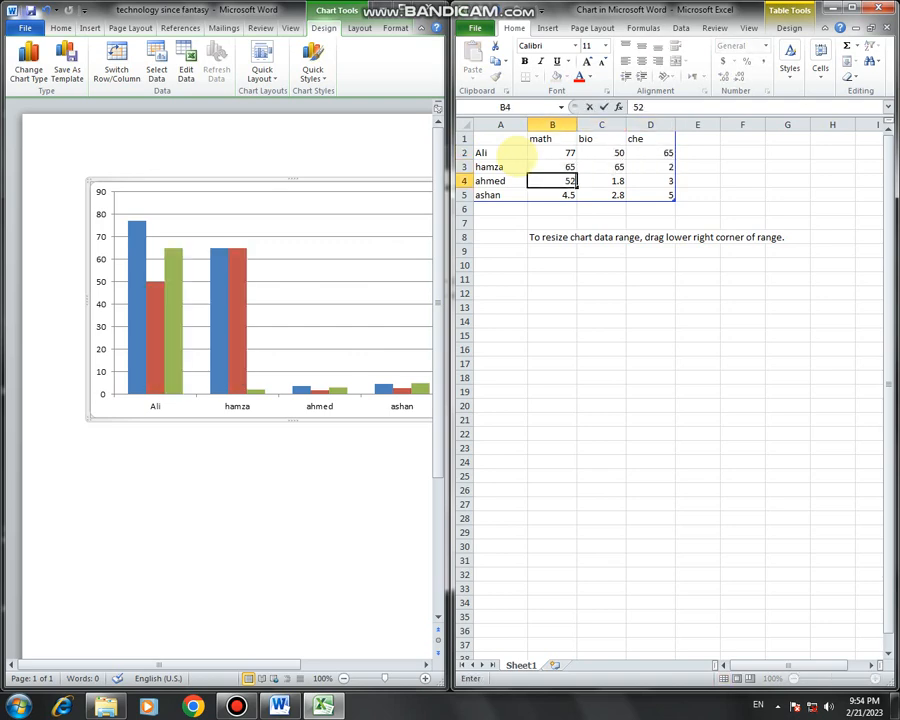
pyautogui.press('Down')
pyautogui.write('52')
pyautogui.press('Tab')
pyautogui.write('65')
pyautogui.press('Up')
pyautogui.write('45')
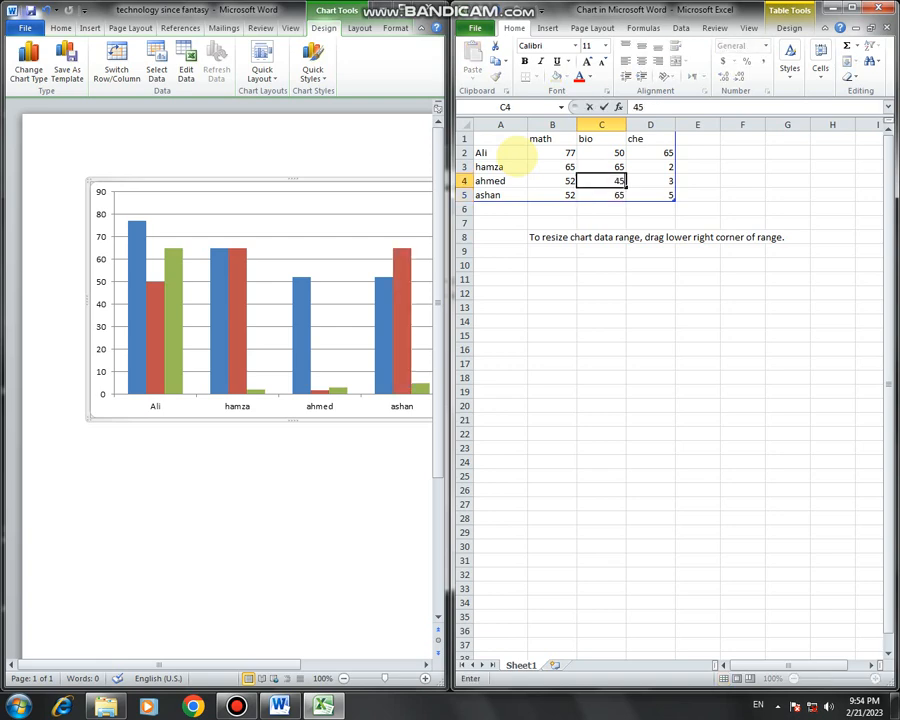
# - Set the che values to 65 in row 3 and 52 in rows 4 and 5
pyautogui.press('Up')
pyautogui.press('Right')
pyautogui.write('65')
pyautogui.press('Down')
pyautogui.write('5')
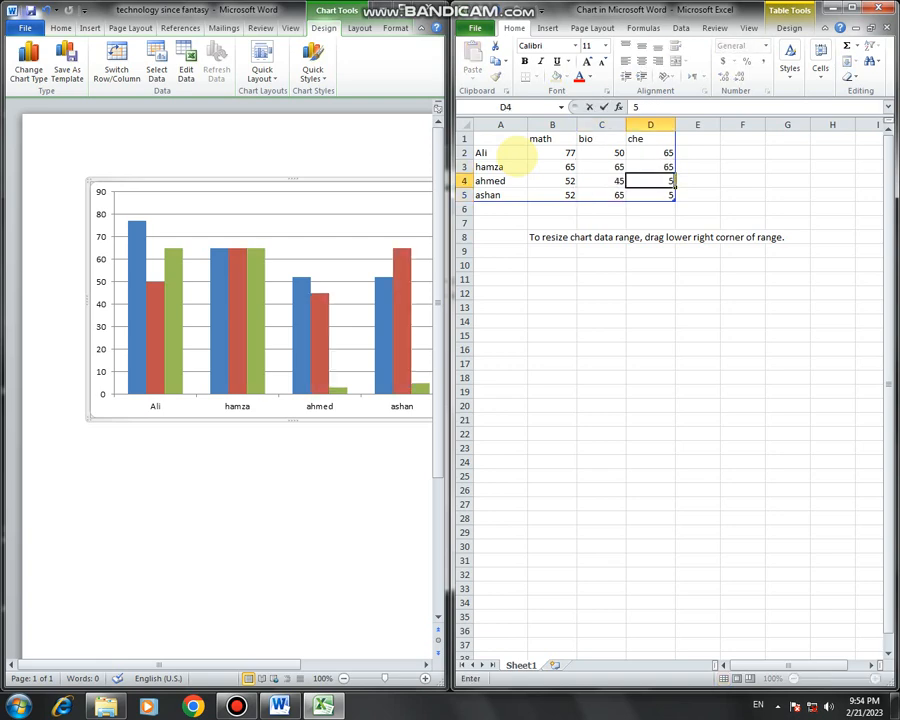
pyautogui.write('2')
pyautogui.press('Down')
pyautogui.write('52')
pyautogui.press('Left')
pyautogui.press('Left')
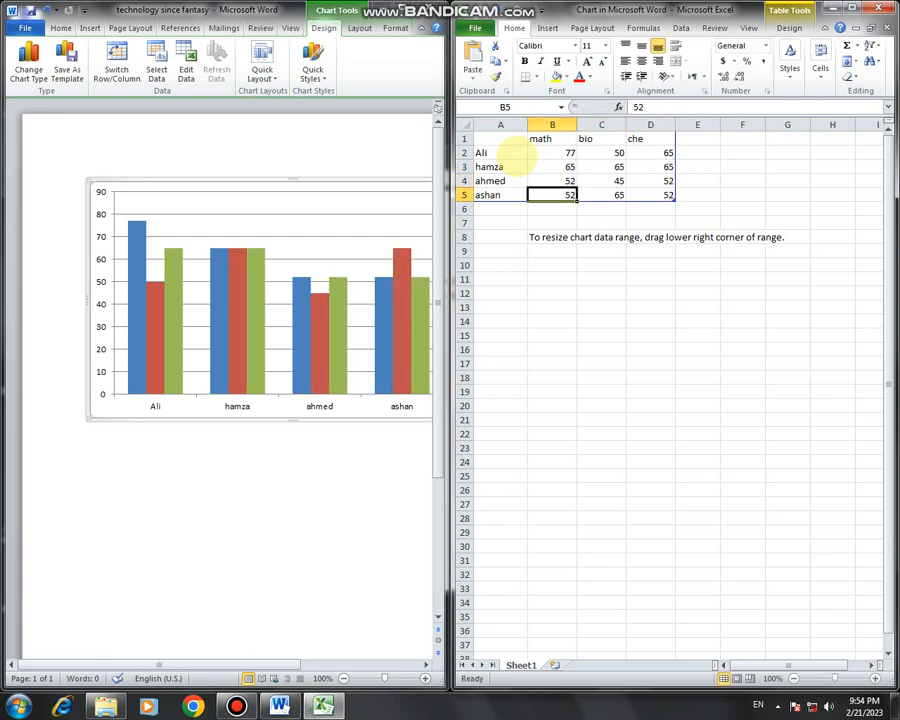
# - Close the chart's data sheet, and reopen and close it once more to show how the chart data is accessed
pyautogui.click(879, 8)
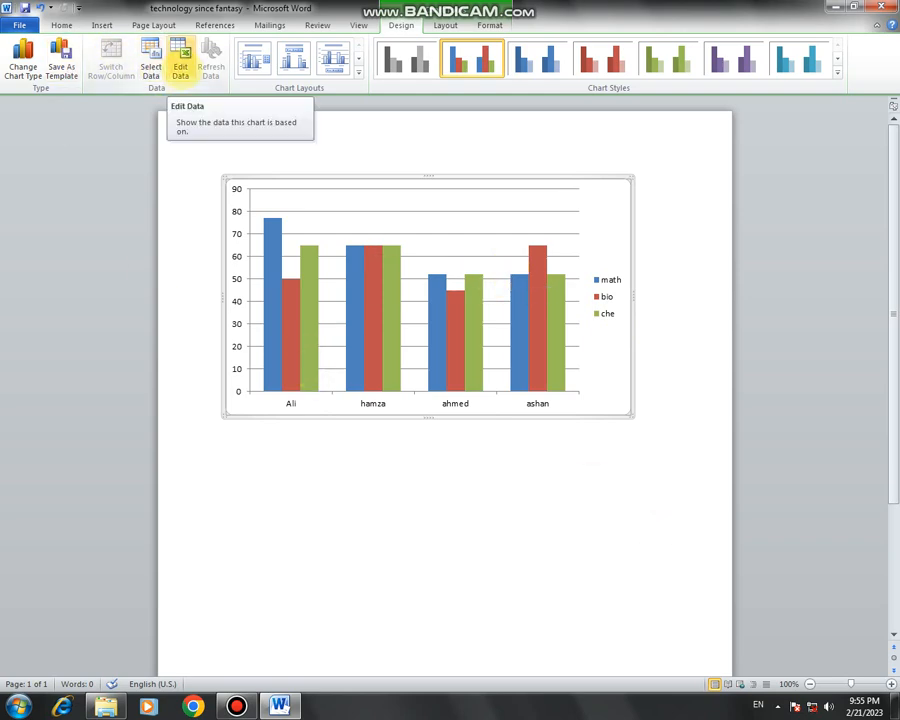
pyautogui.click(180, 68)
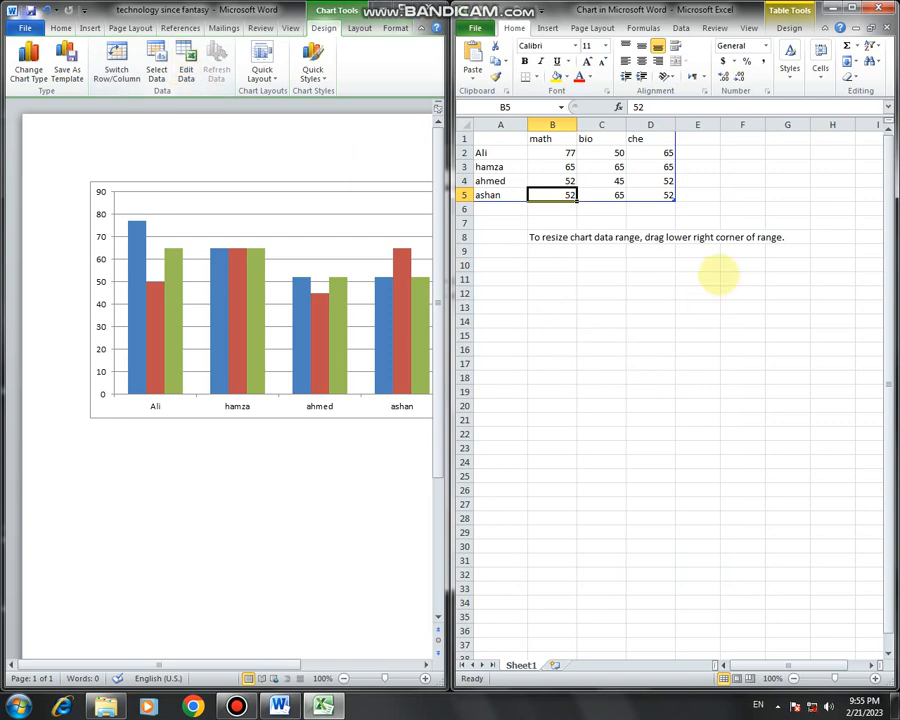
pyautogui.click(879, 7)
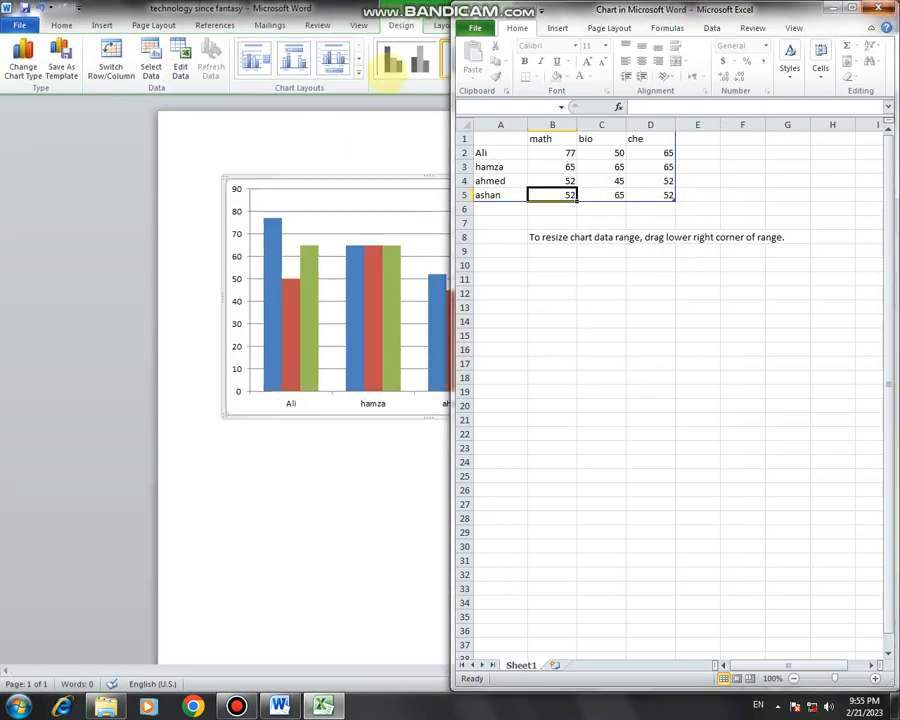
pyautogui.click(406, 188)
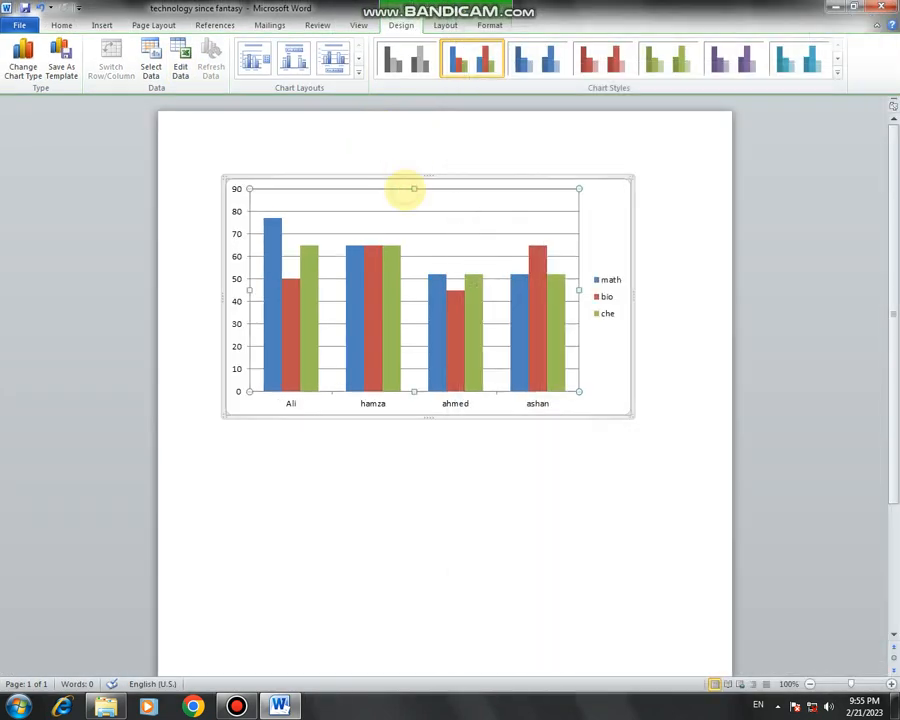
pyautogui.click(489, 25)
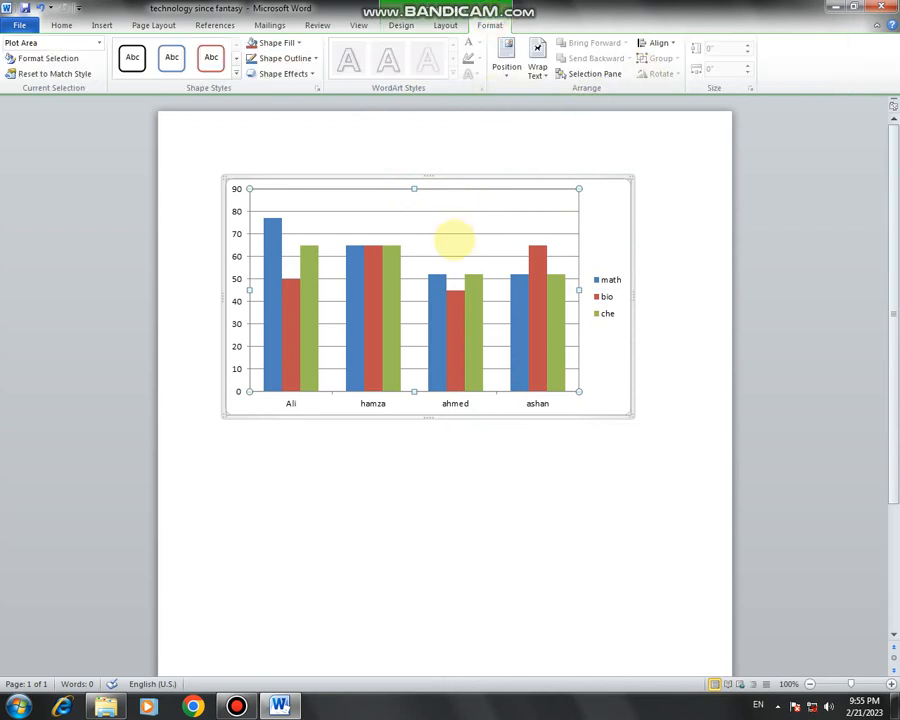
pyautogui.click(441, 450)
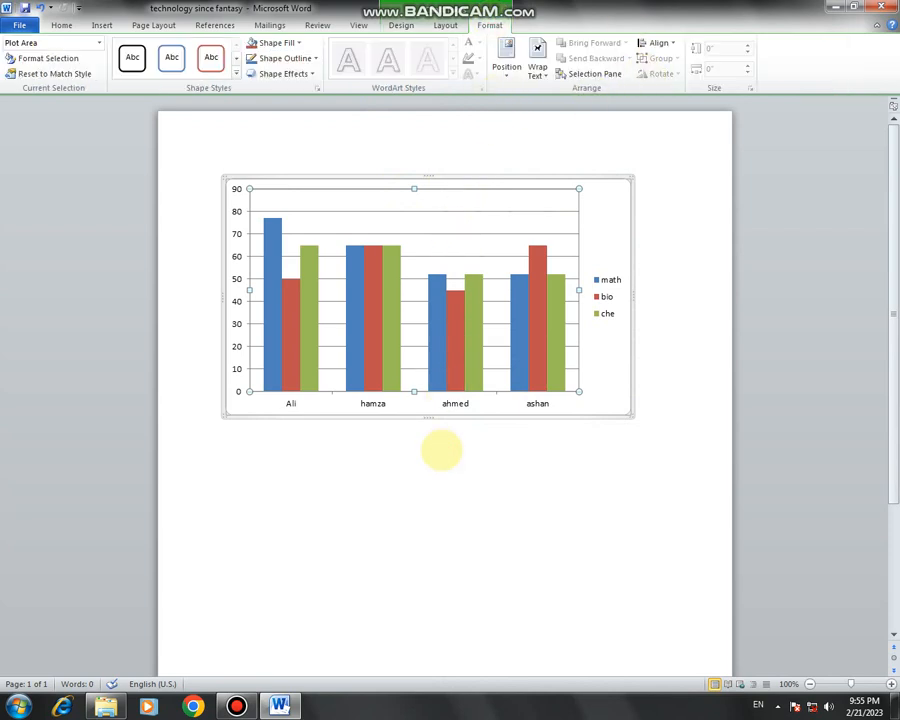
pyautogui.hotkey('ctrl', 'v')
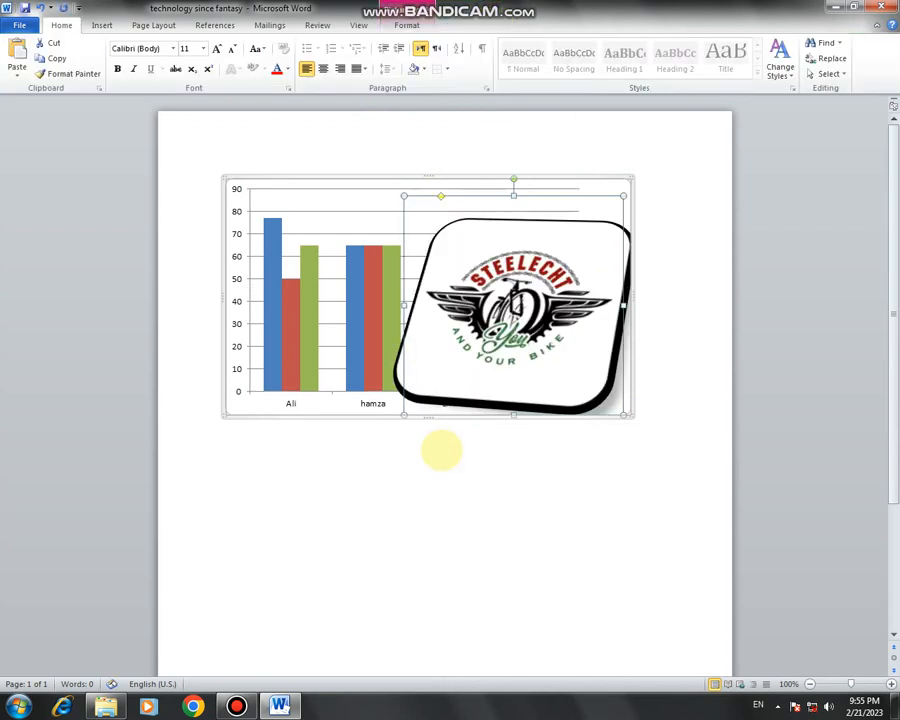
pyautogui.hotkey('ctrl', 'z')
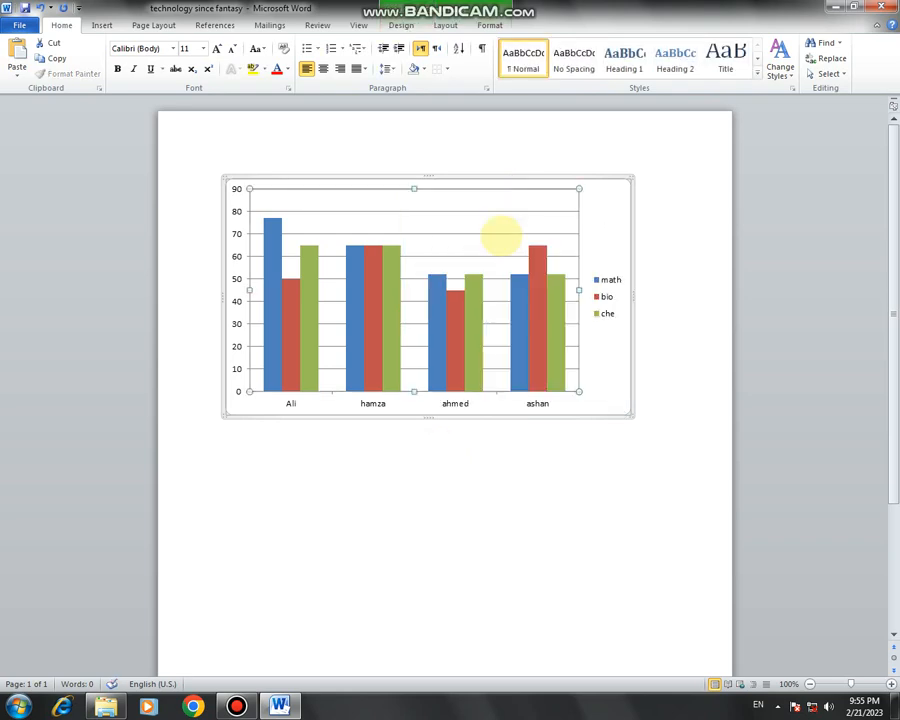
# - Close the open Bandicam folder window on the desktop and return to the "technology since fantasy" document
pyautogui.click(280, 705)
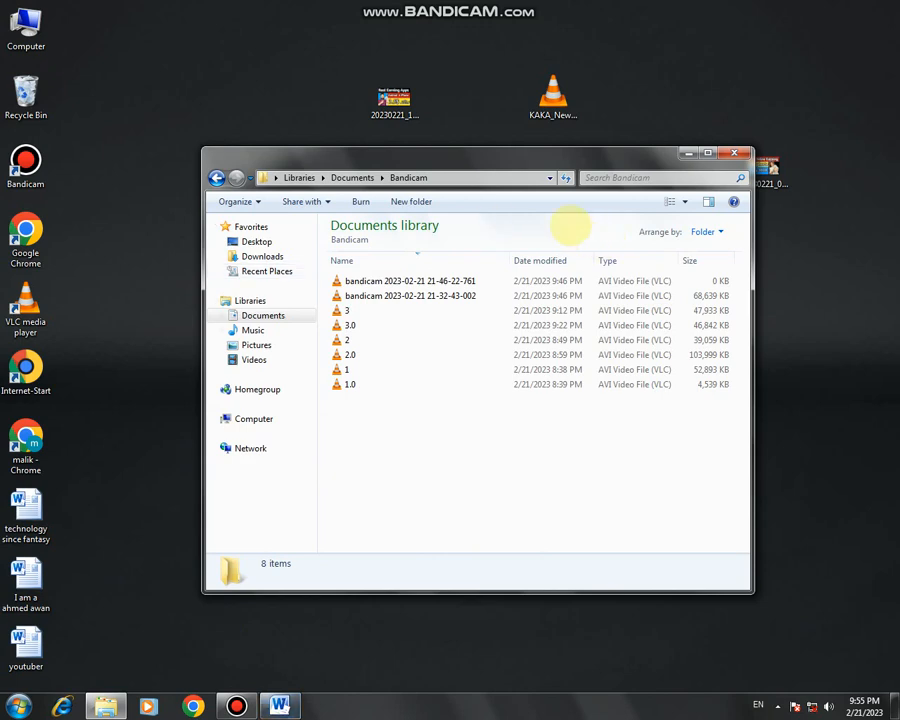
pyautogui.click(733, 154)
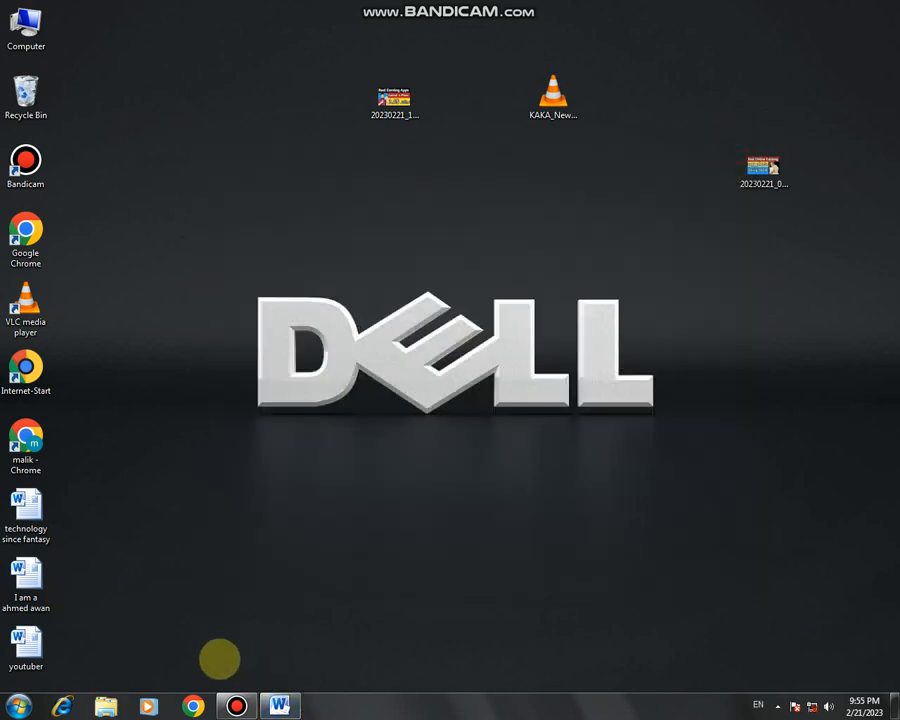
pyautogui.doubleClick(25, 515)
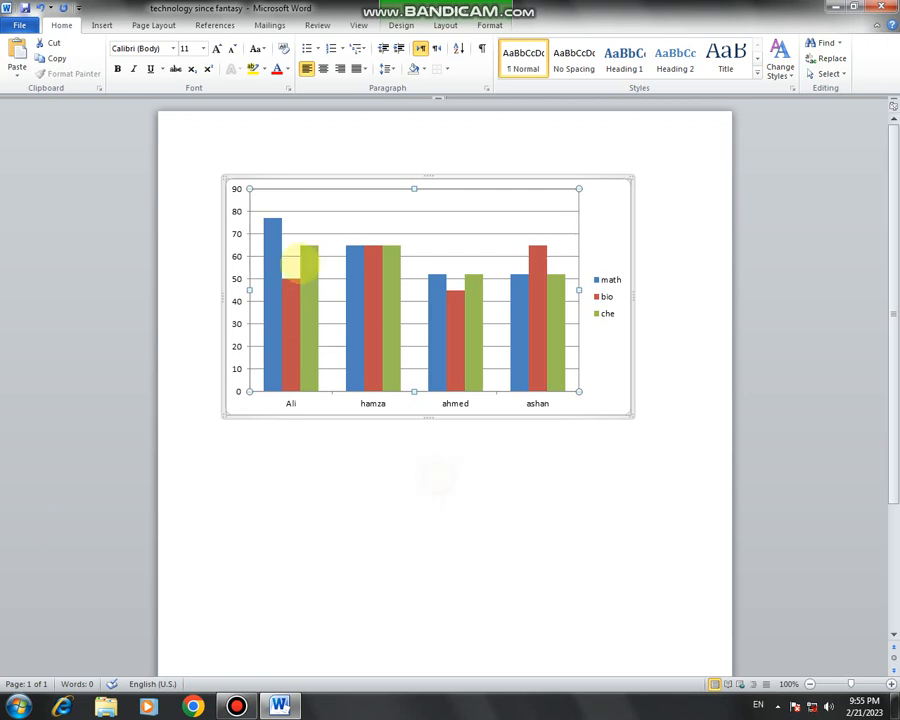
# - Add the indented text line "Result sheet s school" below the chart
pyautogui.click(315, 457)
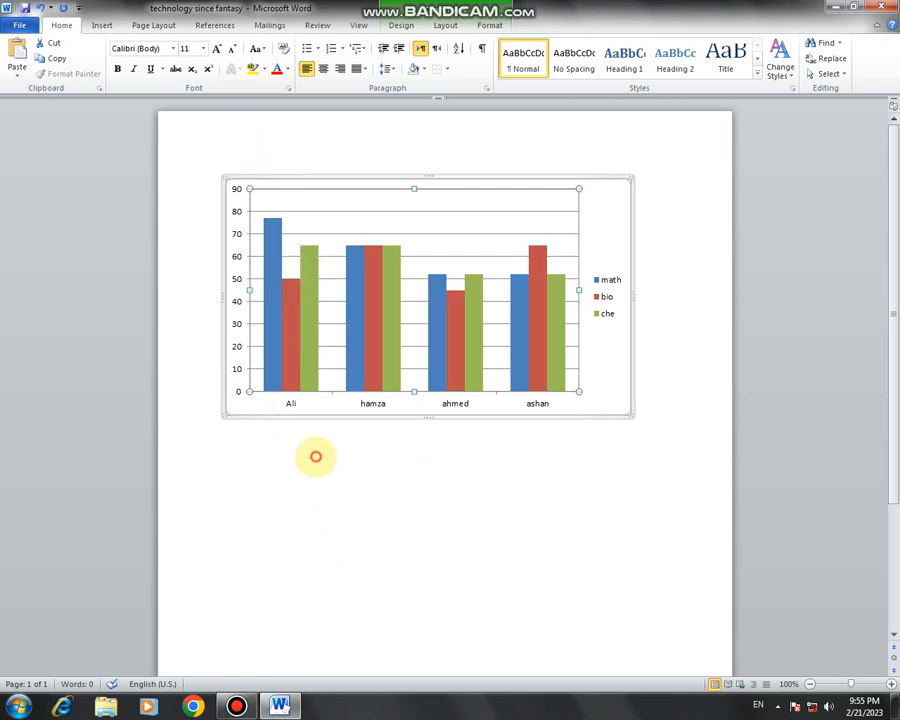
pyautogui.click(315, 457)
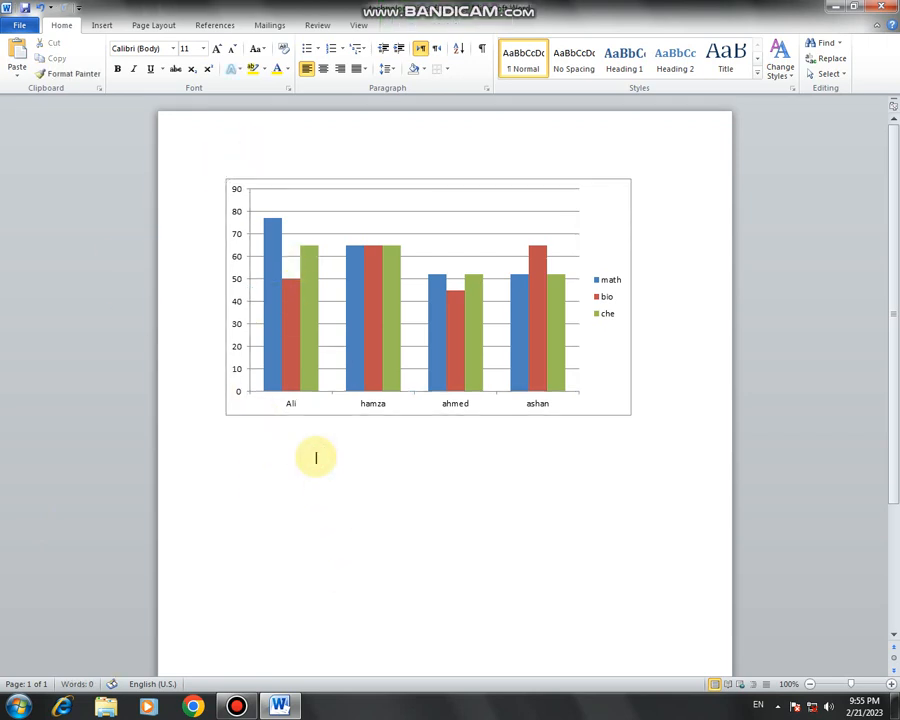
pyautogui.write('a')
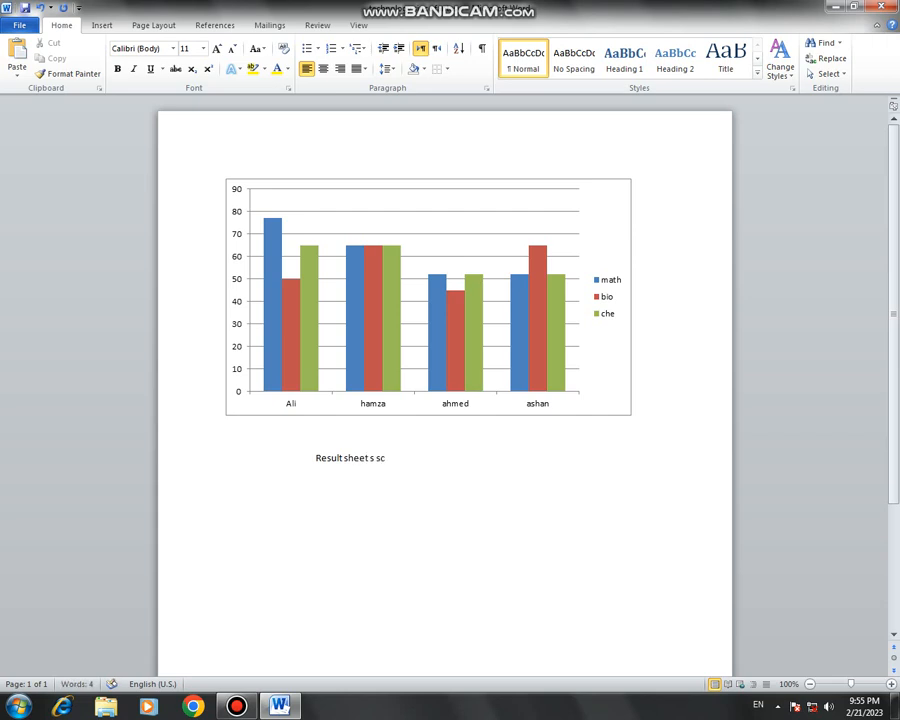
# - Copy the "Result sheet s school" line and paste it nine times after the original
pyautogui.hotkey('ctrl', 'a')
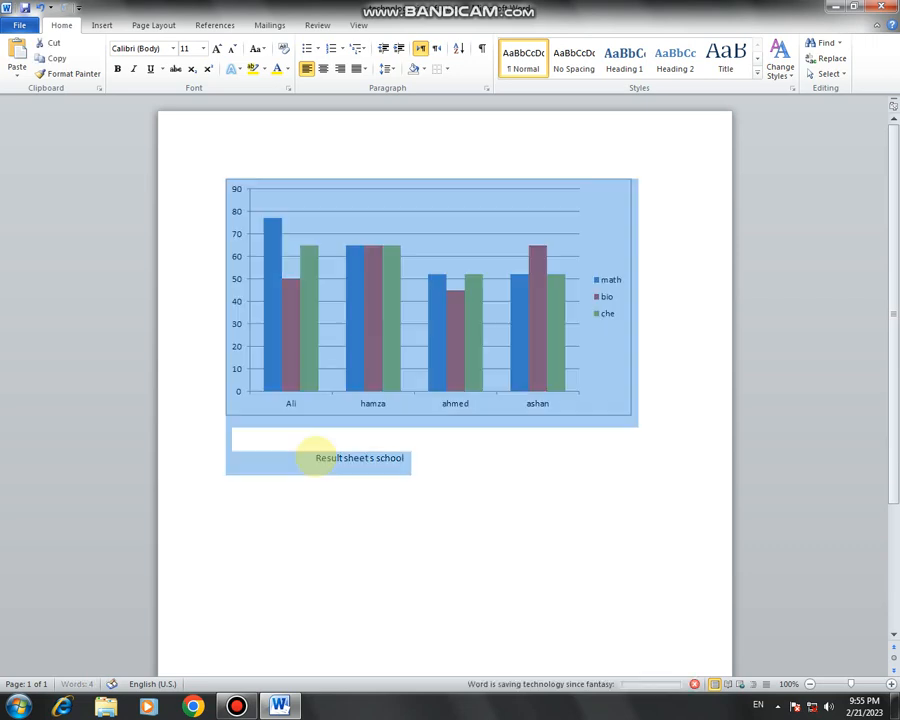
pyautogui.click(315, 455)
pyautogui.moveTo(429, 457); pyautogui.dragTo(212, 456)
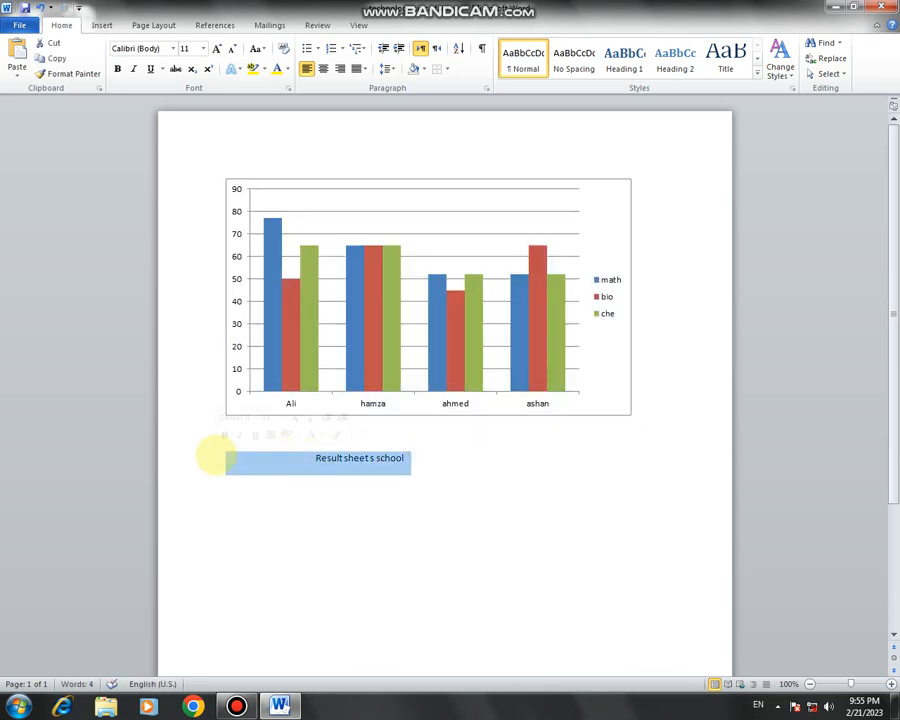
pyautogui.click(436, 459)
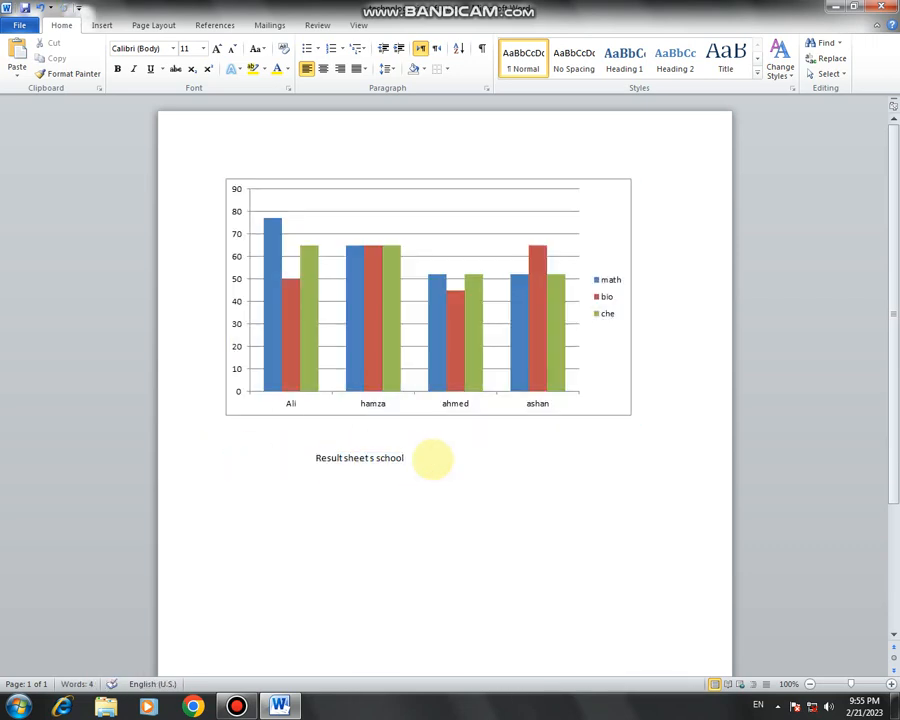
pyautogui.hotkey('ctrl', 'v')
pyautogui.hotkey('ctrl', 'v')
pyautogui.hotkey('ctrl', 'v')
pyautogui.hotkey('ctrl', 'v')
pyautogui.hotkey('ctrl', 'v')
pyautogui.hotkey('ctrl', 'v')
pyautogui.hotkey('ctrl', 'v')
pyautogui.hotkey('ctrl', 'v')
pyautogui.hotkey('ctrl', 'v')
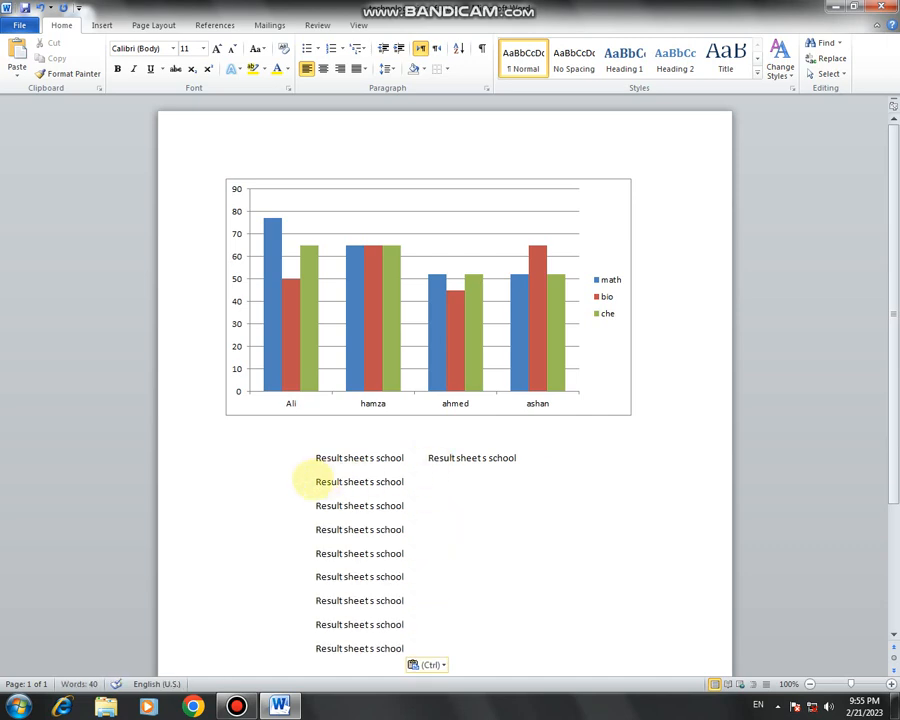
# - Remove the line breaks and most indents between the pasted copies so the text runs together as one paragraph
pyautogui.press('BackSpace')
pyautogui.press('BackSpace')
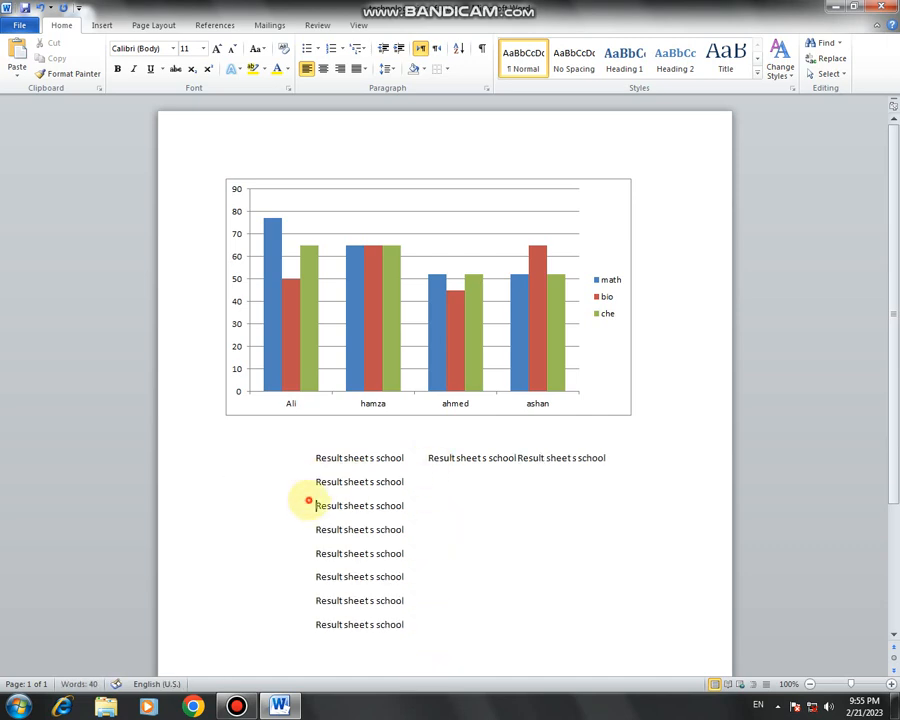
pyautogui.press('BackSpace')
pyautogui.press('BackSpace')
pyautogui.press('BackSpace')
pyautogui.press('BackSpace')
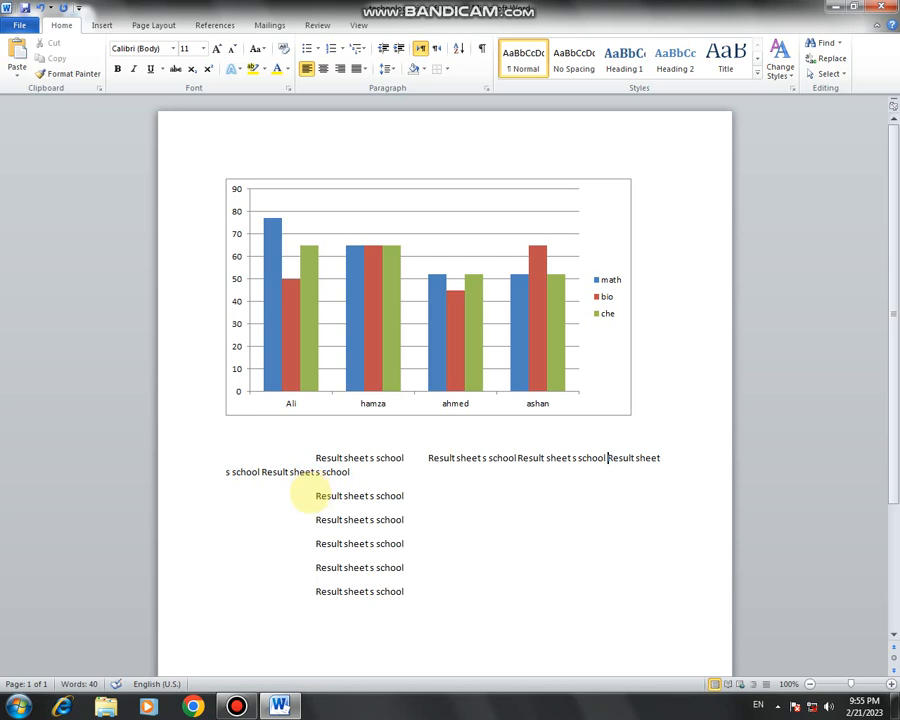
pyautogui.press('BackSpace')
pyautogui.press('BackSpace')
pyautogui.press('BackSpace')
pyautogui.press('BackSpace')
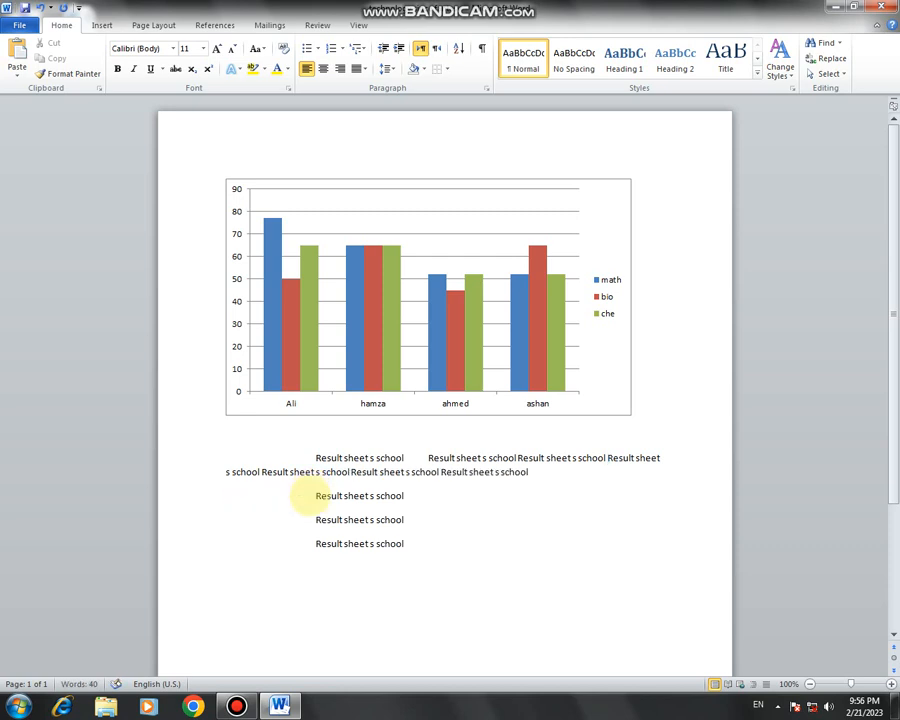
pyautogui.press('BackSpace')
pyautogui.press('BackSpace')
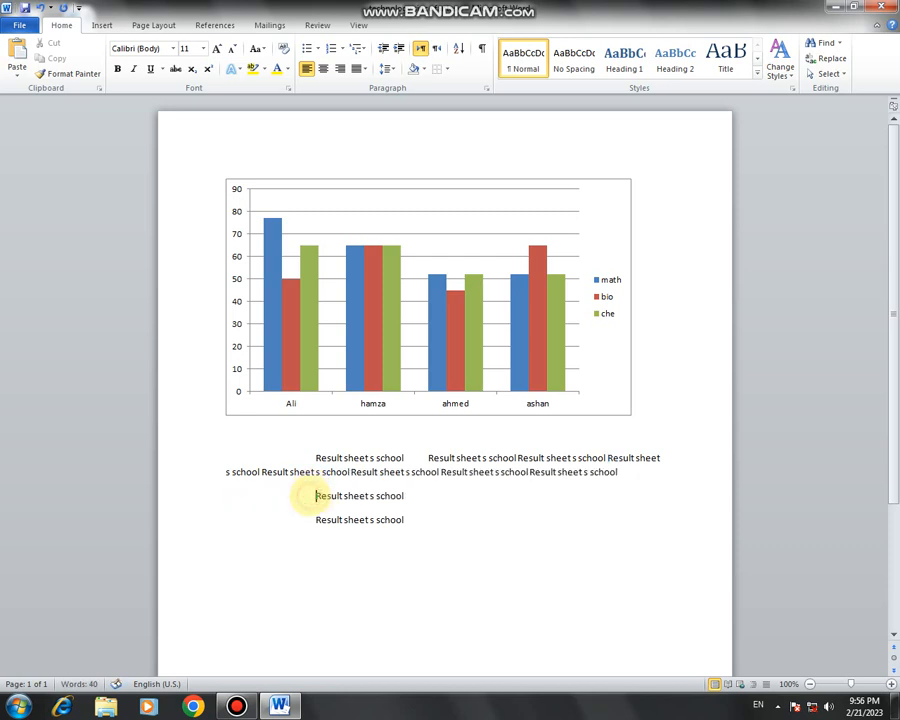
pyautogui.press('BackSpace')
pyautogui.press('BackSpace')
pyautogui.press('BackSpace')
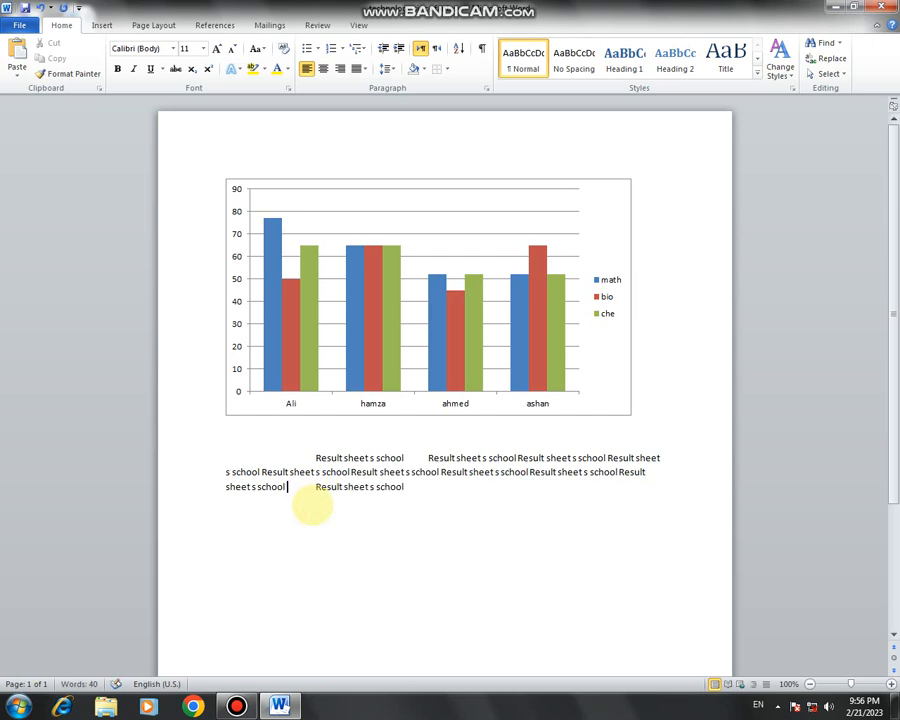
# - Copy the whole "Result sheet s school" paragraph and paste it twice after the existing text
pyautogui.moveTo(521, 511); pyautogui.dragTo(187, 470)
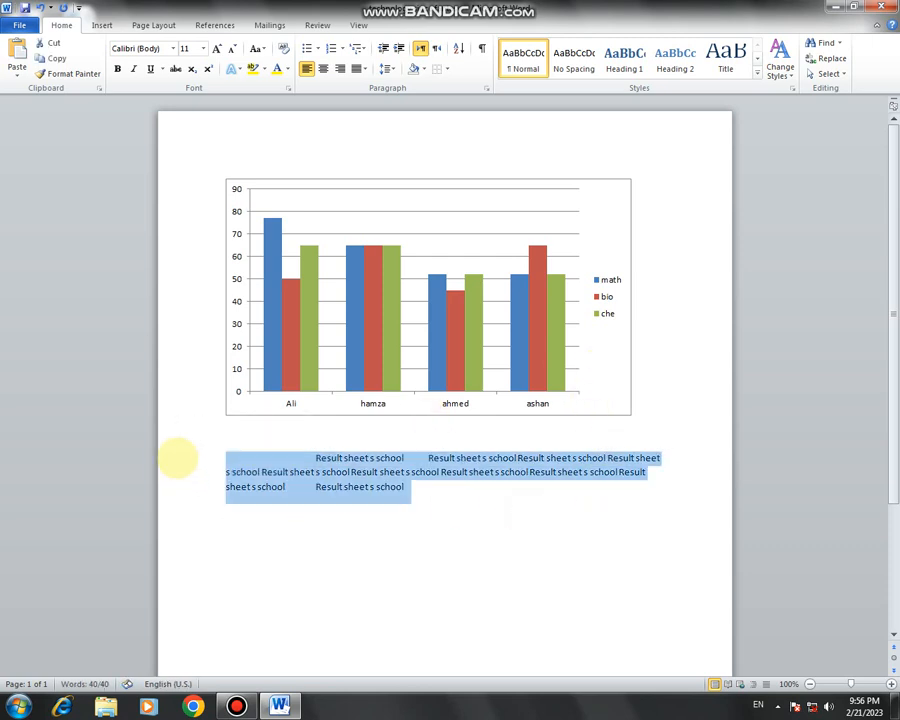
pyautogui.click(420, 471)
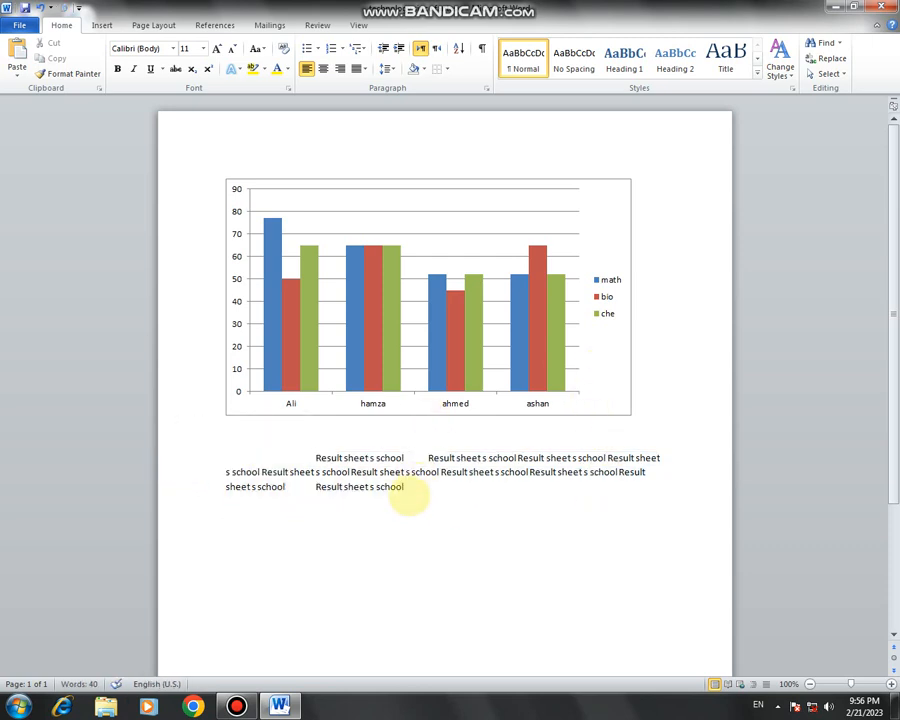
pyautogui.write('Result sheet s school Result sheet s school Result sheet s school Result sheet s school Result sheet s school Result sheet s school Result sheet s school\tResult sheet s school Result sheet s school Result sheet s school')
pyautogui.hotkey('ctrl', 'a')
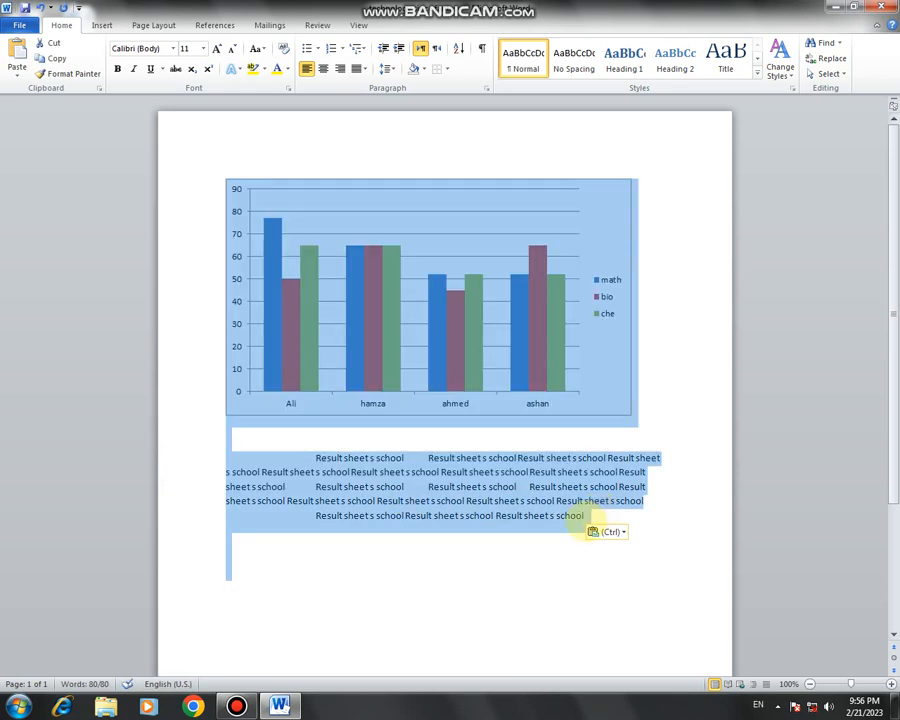
pyautogui.click(598, 517)
pyautogui.hotkey('ctrl', 'v')
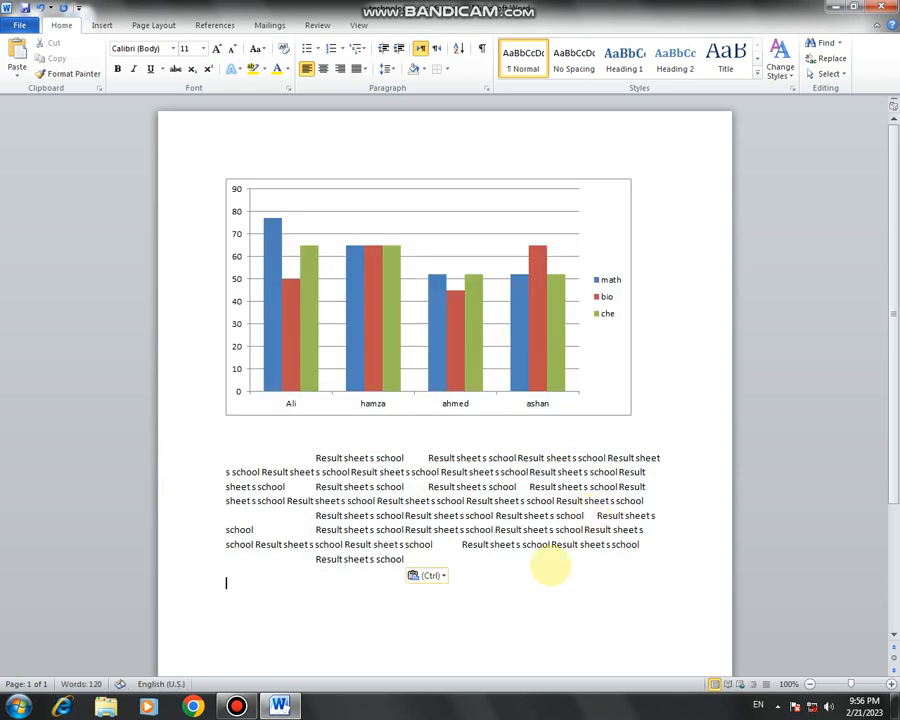
# - Justify all the text below the chart
pyautogui.moveTo(606, 570); pyautogui.dragTo(205, 457)
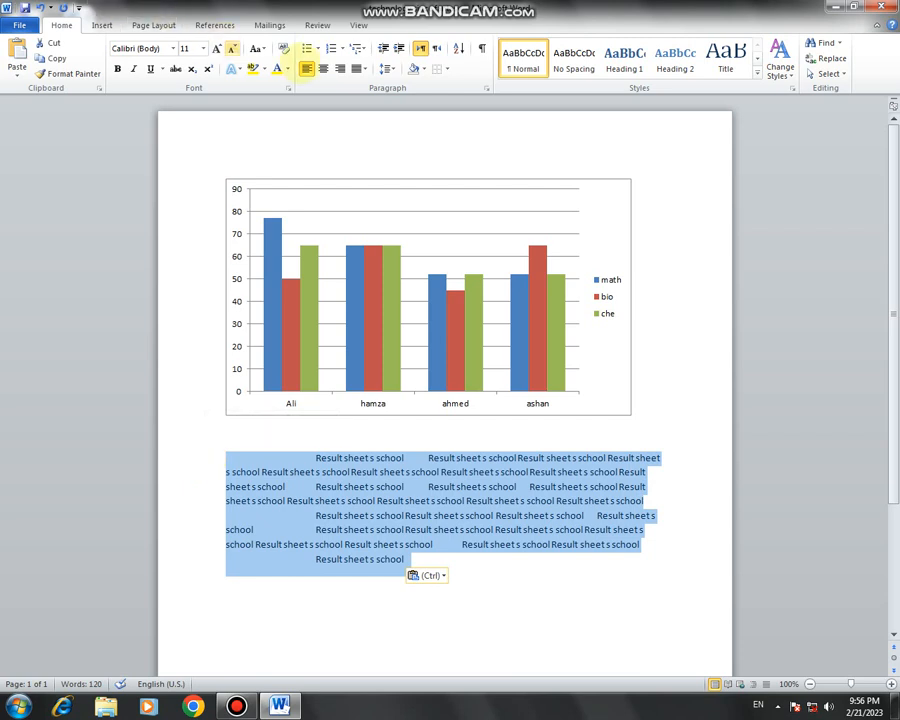
pyautogui.click(360, 68)
pyautogui.click(360, 86)
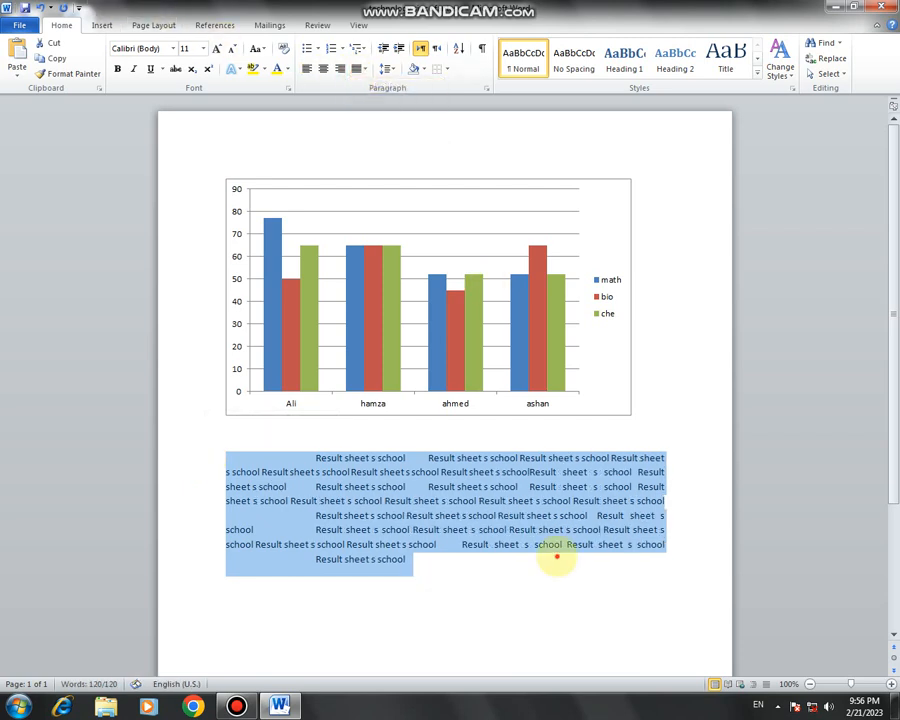
pyautogui.click(486, 580)
pyautogui.moveTo(486, 580); pyautogui.dragTo(174, 452)
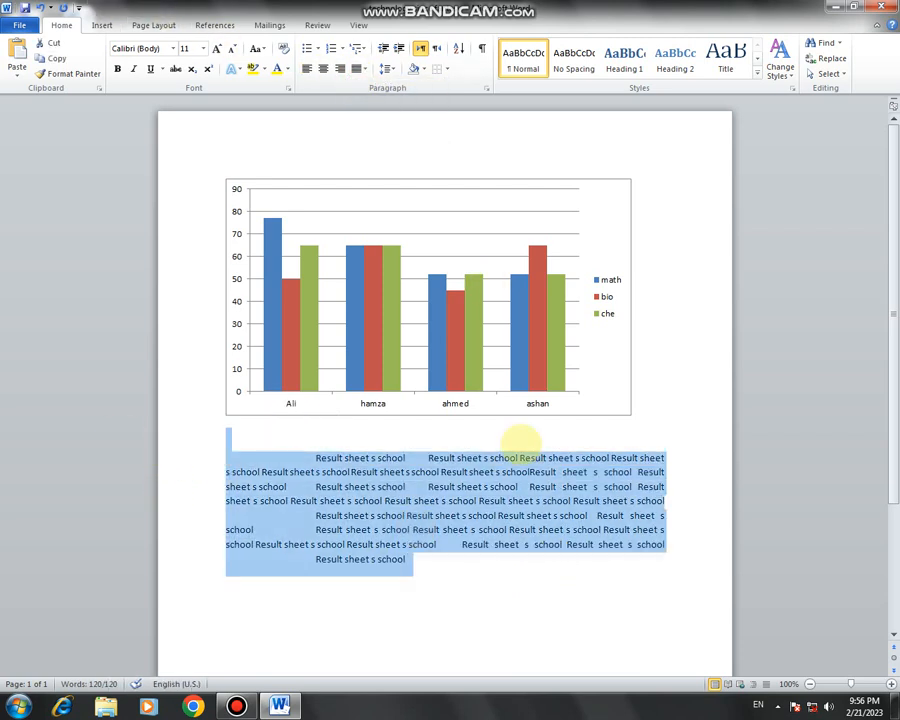
# - Select the chart's che series and open the chart formatting options
pyautogui.click(560, 320)
pyautogui.click(489, 25)
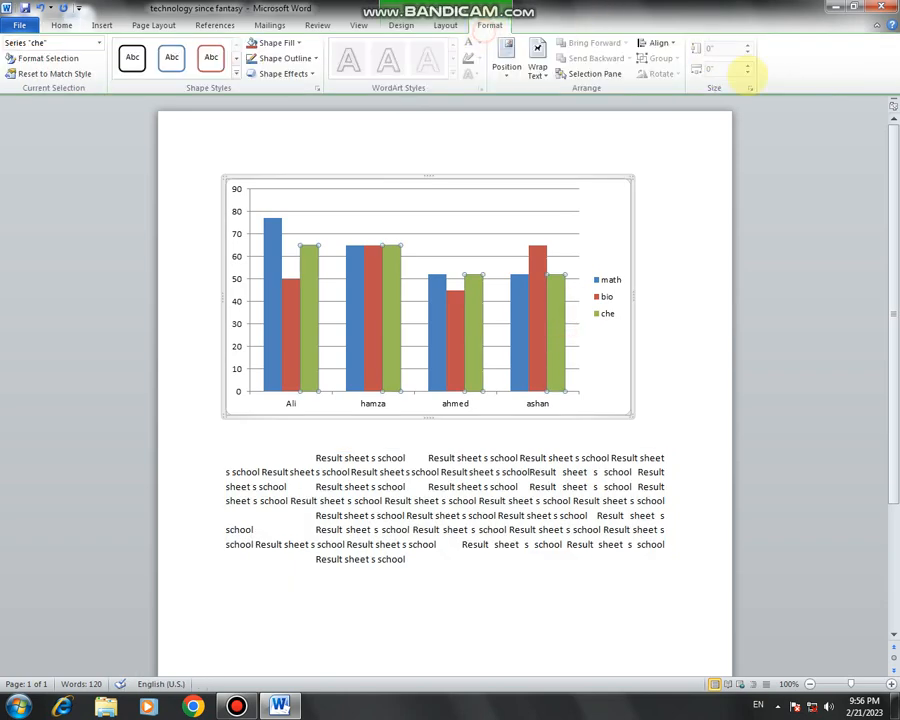